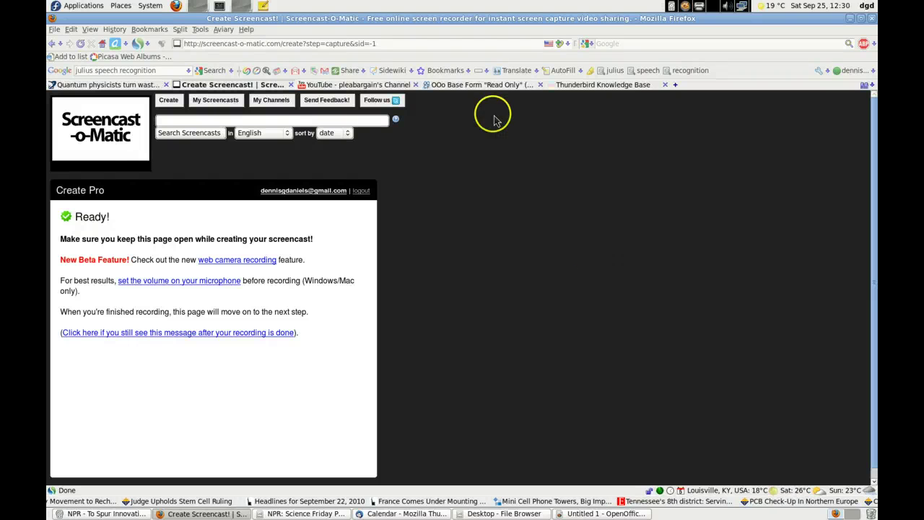
Review the moderator's reply about spreadsheets as Read-Only data sources in the OOo Base Form "Read Only" forum topic
{"action": "left_click", "coordinate": [484, 86]}
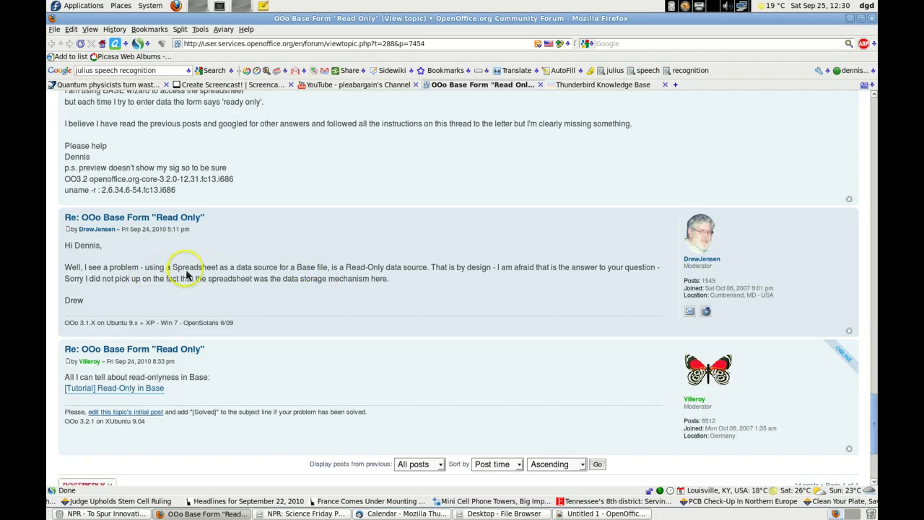
{"action": "left_click_drag", "start_coordinate": [153, 269], "coordinate": [447, 274]}
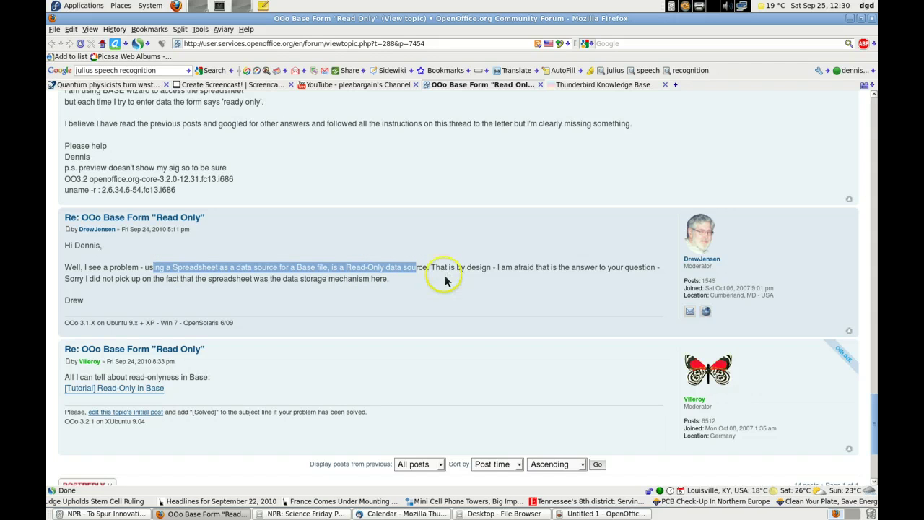
Switch to the blank OpenOffice.org Calc spreadsheet and enter primaryID in cell A1
{"action": "key", "text": "alt+Tab"}
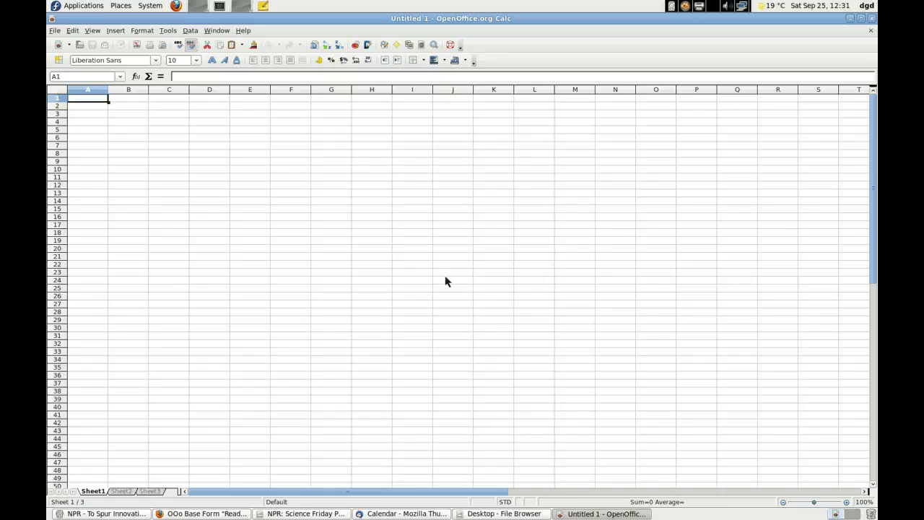
{"action": "type", "text": "1"}
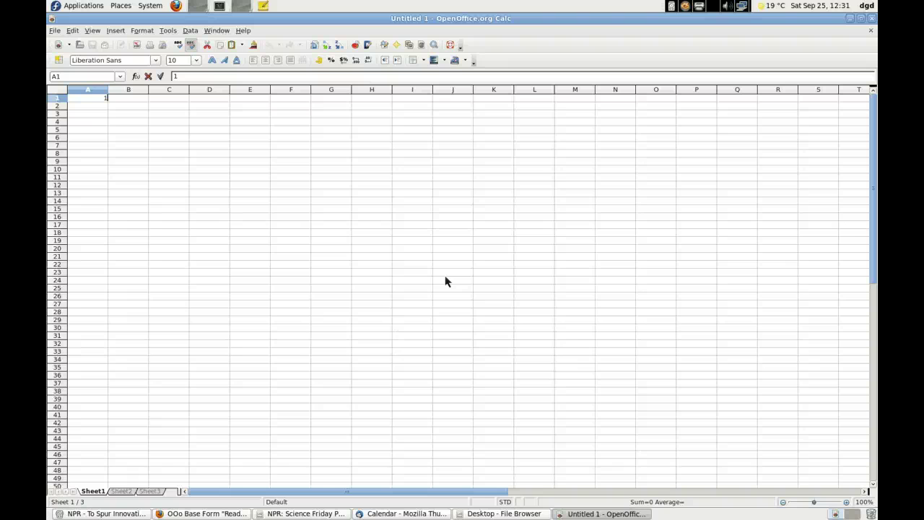
{"action": "type", "text": "primary"}
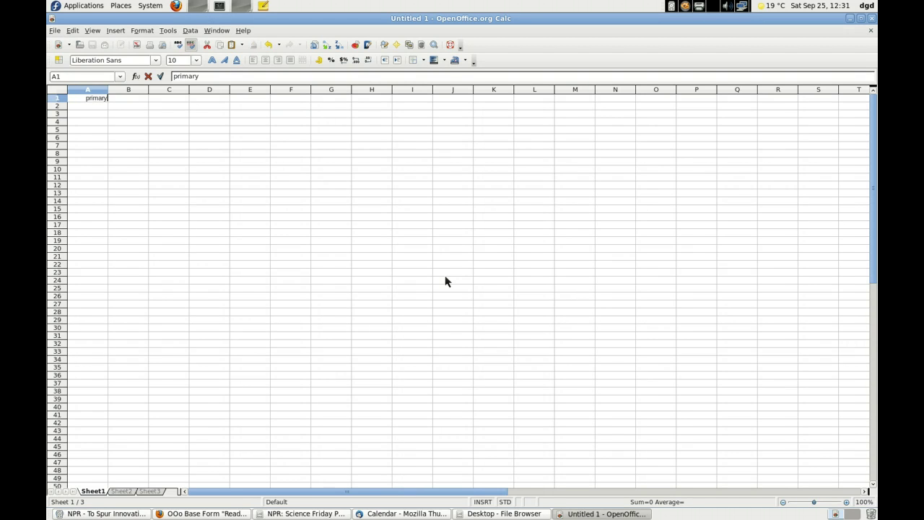
{"action": "type", "text": "ID"}
{"action": "key", "text": "Tab"}
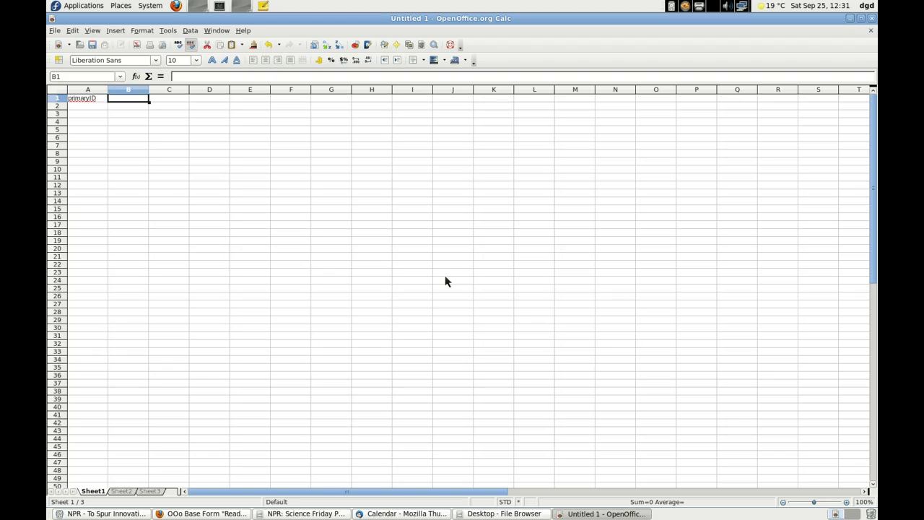
Enter 1 in cell B1, a in C1 and november in D1
{"action": "type", "text": "1"}
{"action": "key", "text": "Tab"}
{"action": "type", "text": "a"}
{"action": "key", "text": "Tab"}
{"action": "type", "text": "n"}
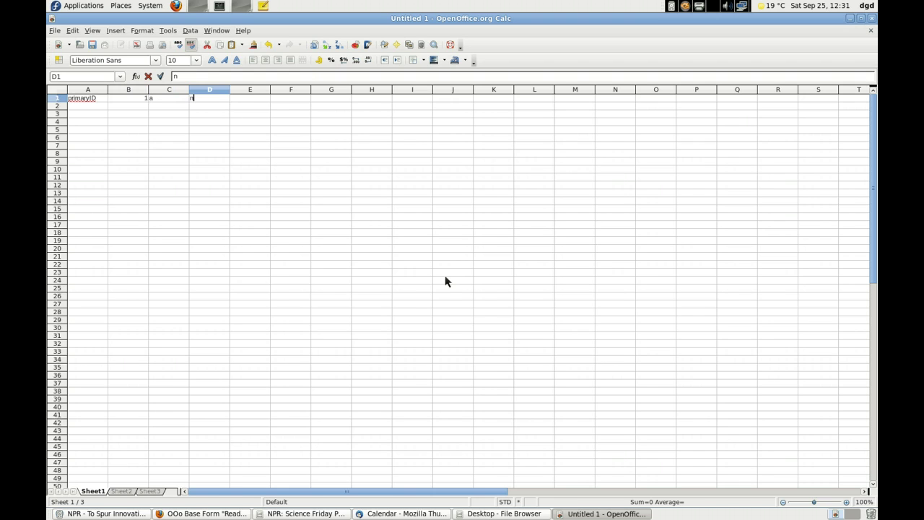
{"action": "type", "text": "ovember"}
{"action": "key", "text": "Return"}
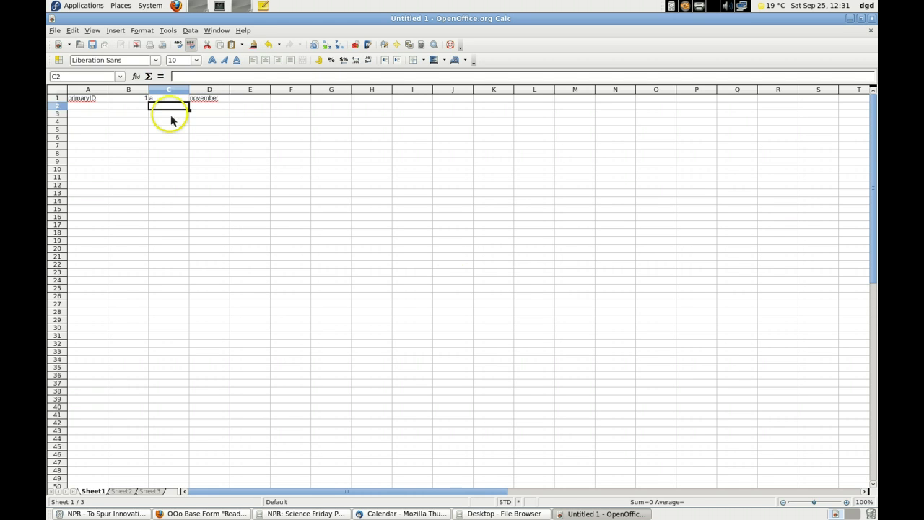
Enter 1 in cell A2 under the primaryID header
{"action": "left_click", "coordinate": [97, 107]}
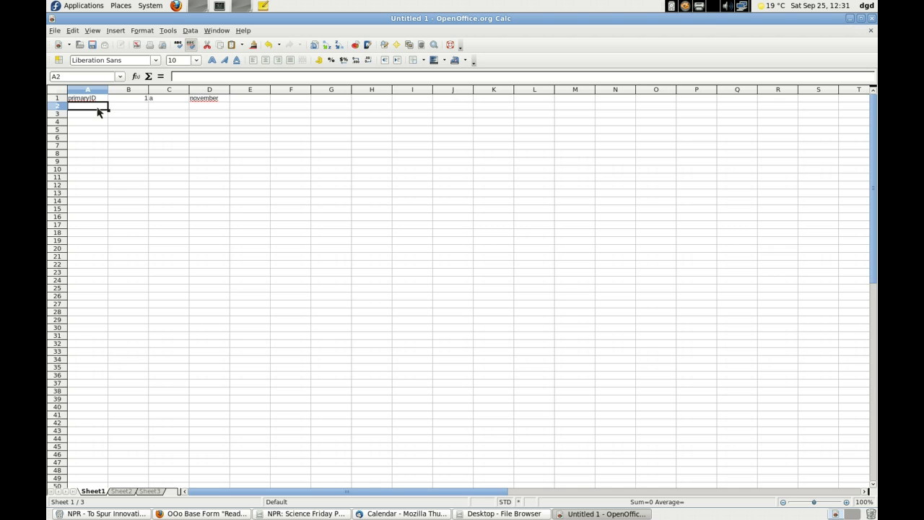
{"action": "type", "text": "1"}
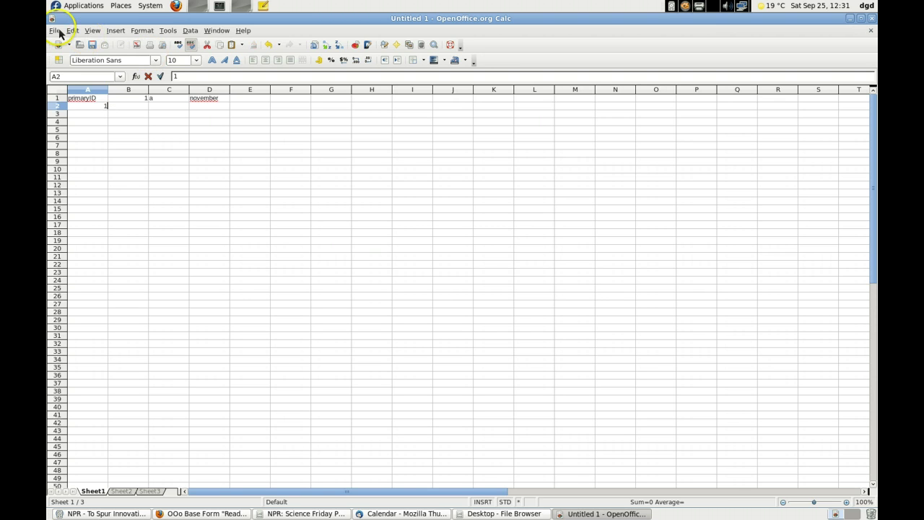
{"action": "left_click", "coordinate": [56, 31]}
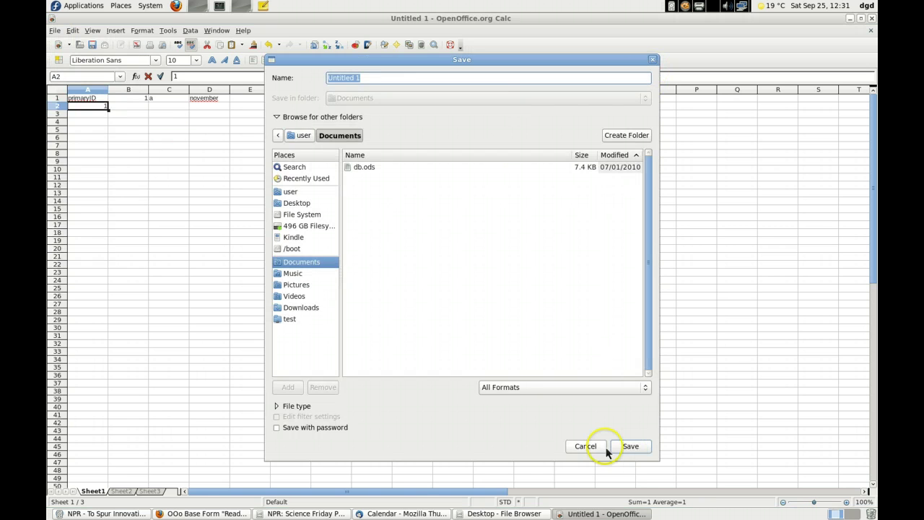
{"action": "left_click", "coordinate": [586, 446]}
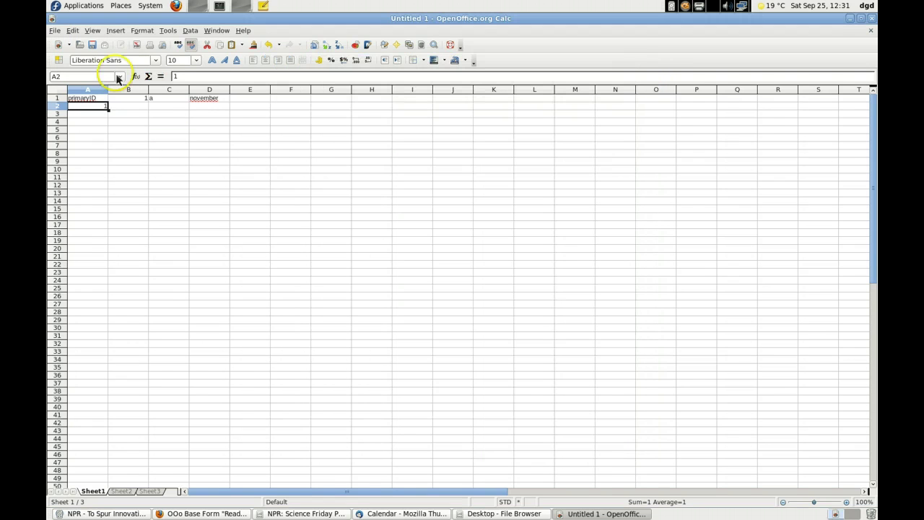
{"action": "left_click", "coordinate": [75, 34]}
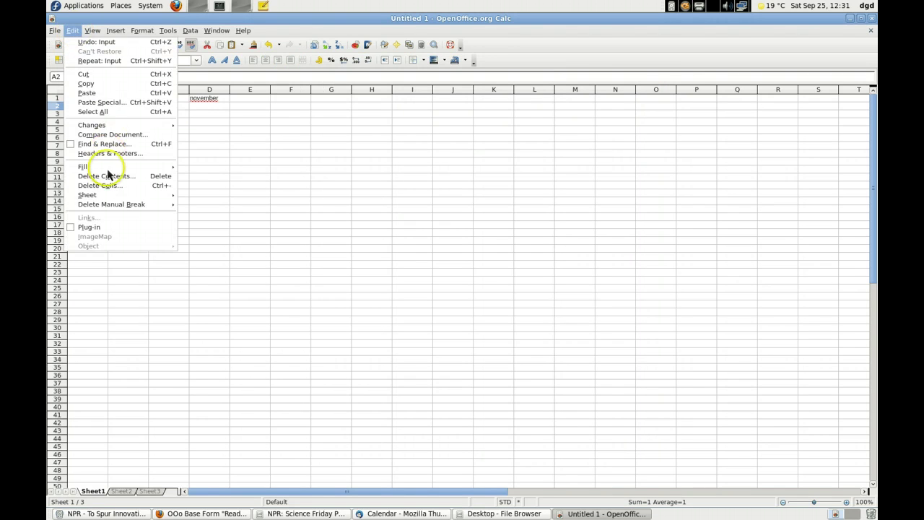
{"action": "mouse_move", "coordinate": [177, 172]}
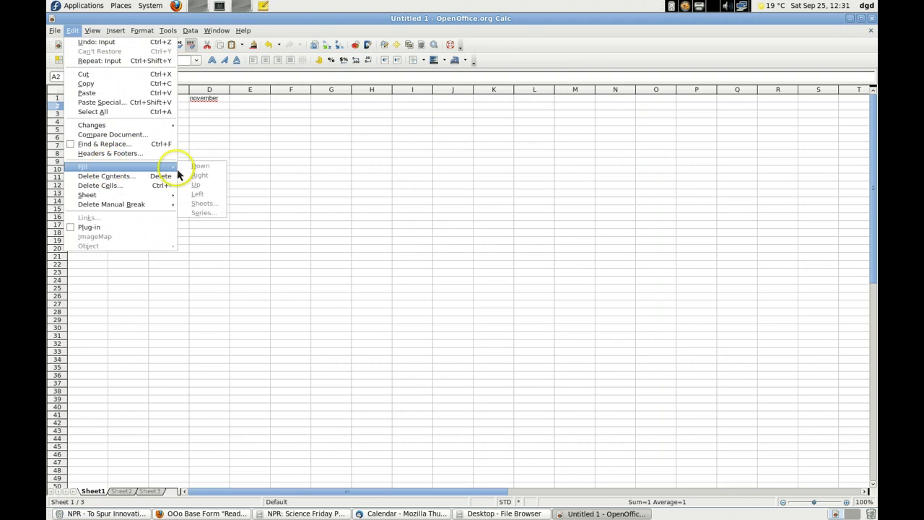
{"action": "left_click", "coordinate": [274, 171]}
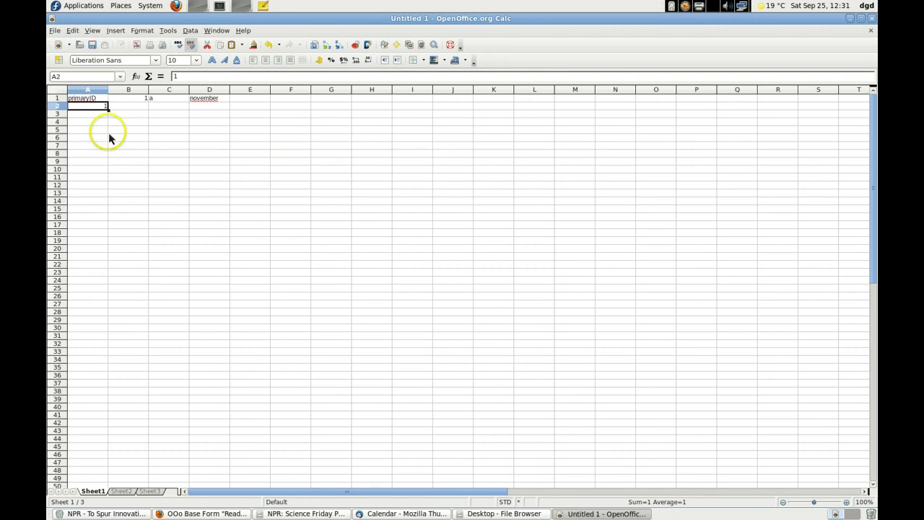
Select cells A2 through A21 and fill the value 1 down the range
{"action": "key", "text": "shift+Down"}
{"action": "key", "text": "shift+Down"}
{"action": "key", "text": "shift+Down"}
{"action": "key", "text": "shift+Down"}
{"action": "key", "text": "shift+Down"}
{"action": "key", "text": "shift+Down"}
{"action": "key", "text": "shift+Down"}
{"action": "key", "text": "shift+Down"}
{"action": "key", "text": "shift+Down"}
{"action": "key", "text": "shift+Down"}
{"action": "key", "text": "shift+Down"}
{"action": "key", "text": "shift+Down"}
{"action": "key", "text": "shift+Down"}
{"action": "key", "text": "shift+Down"}
{"action": "key", "text": "shift+Down"}
{"action": "key", "text": "shift+Down"}
{"action": "key", "text": "shift+Down"}
{"action": "key", "text": "shift+Down"}
{"action": "key", "text": "shift+Down"}
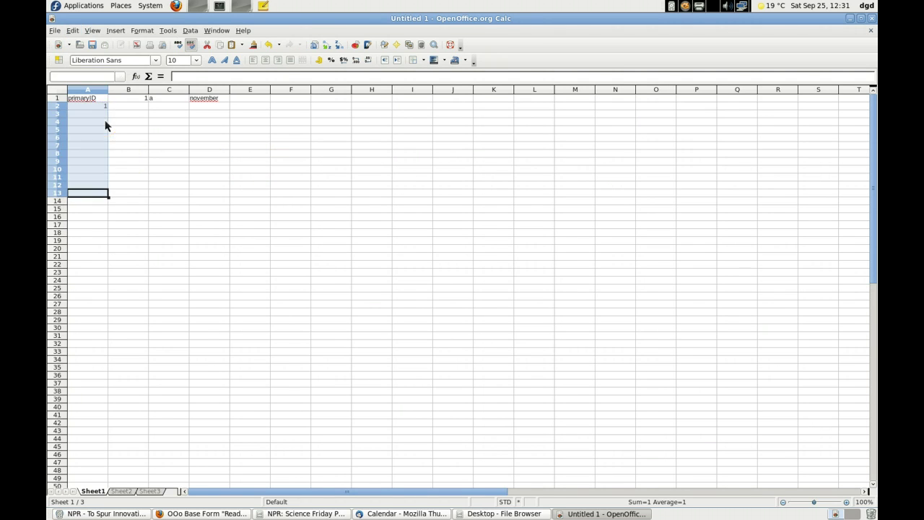
{"action": "left_click", "coordinate": [77, 32]}
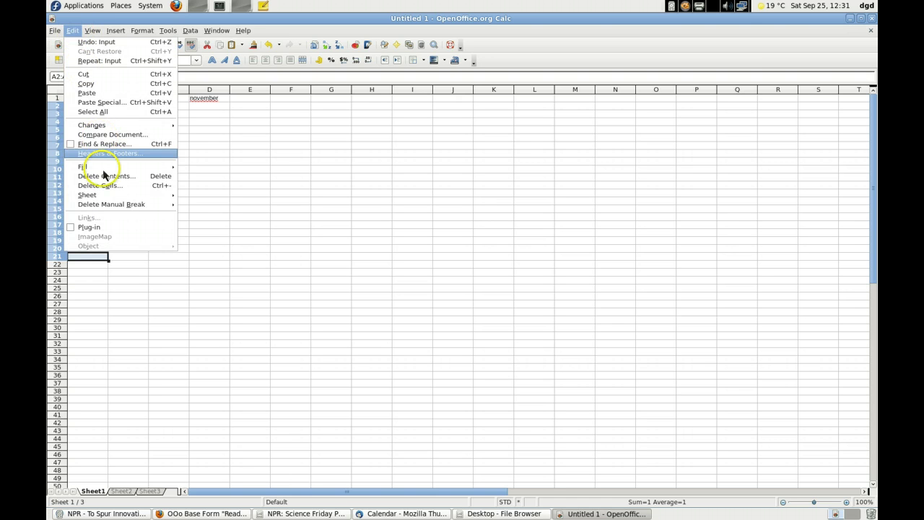
{"action": "mouse_move", "coordinate": [167, 167]}
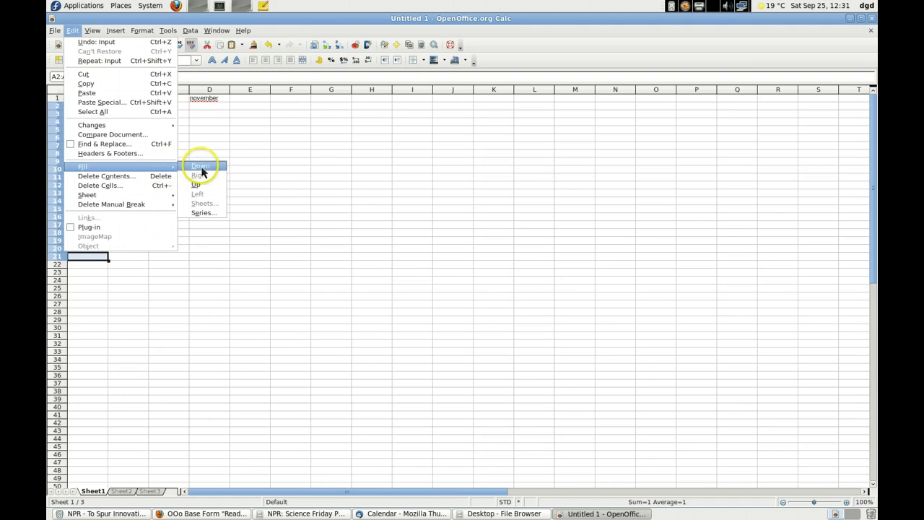
{"action": "left_click", "coordinate": [201, 167]}
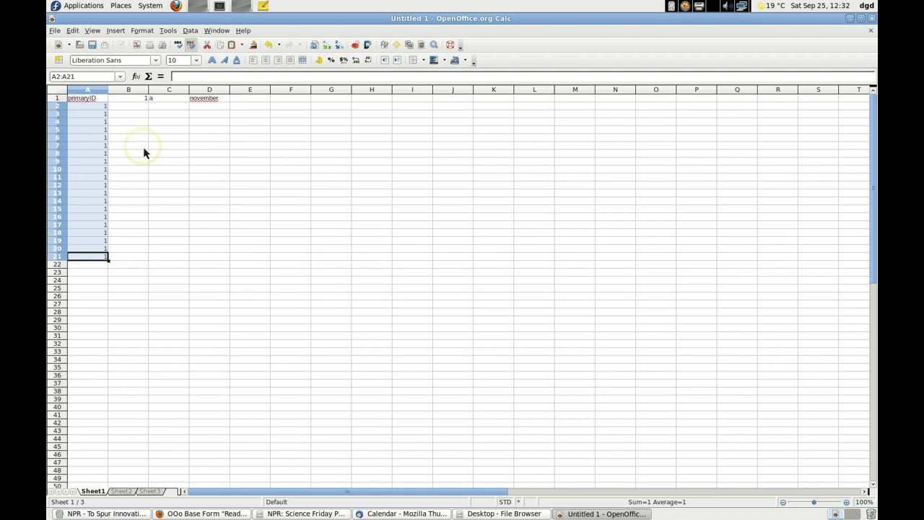
Fill A2:A21 downward with a linear series, using start value 1 and increment 1
{"action": "left_click", "coordinate": [73, 30]}
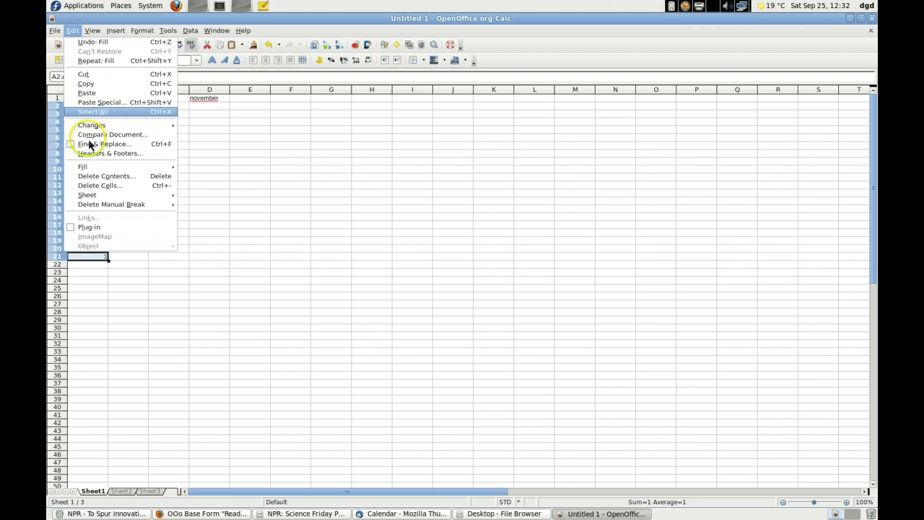
{"action": "mouse_move", "coordinate": [98, 170]}
{"action": "left_click", "coordinate": [206, 216]}
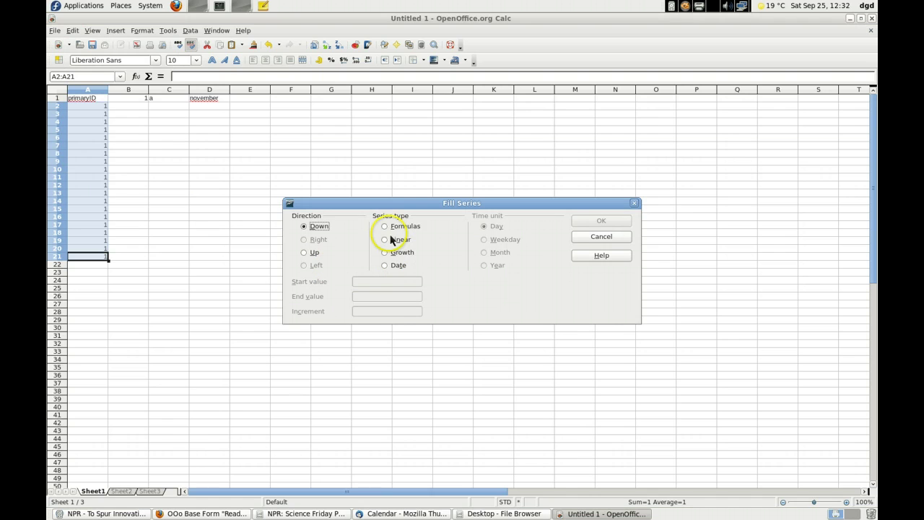
{"action": "left_click", "coordinate": [384, 240]}
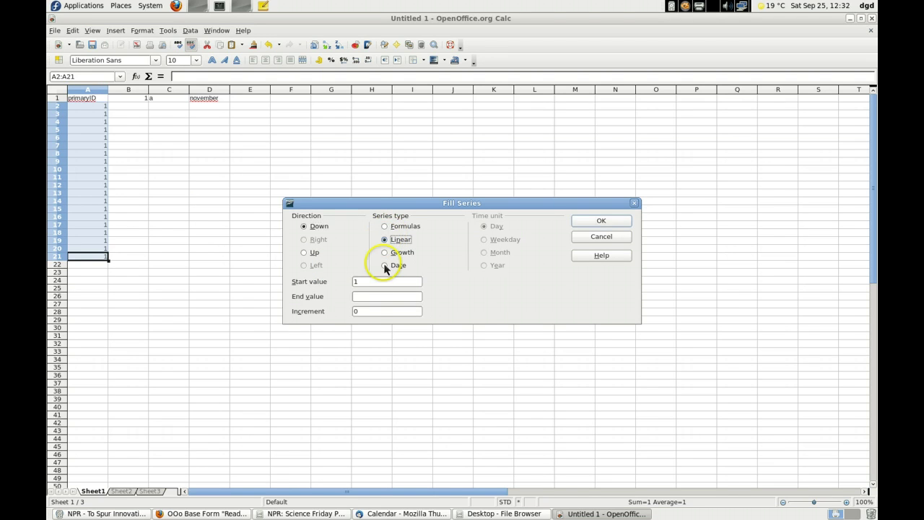
{"action": "left_click", "coordinate": [368, 313]}
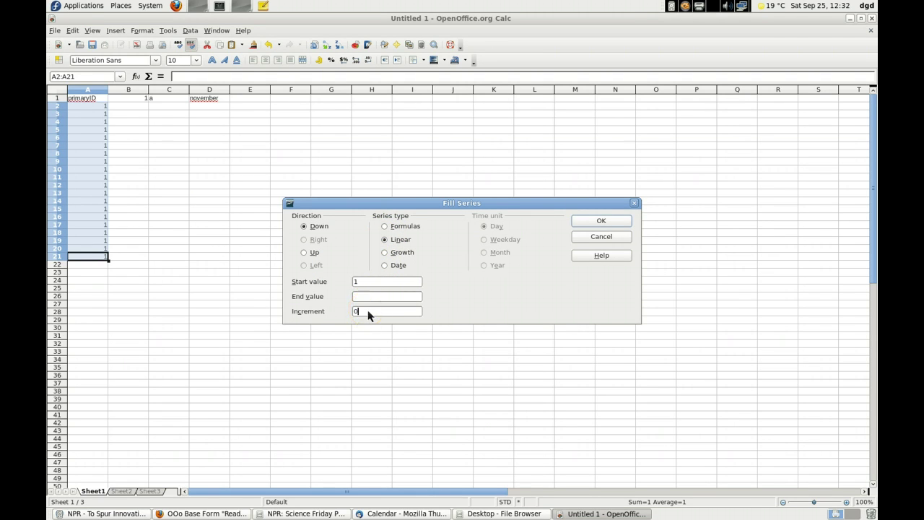
{"action": "type", "text": "1"}
{"action": "left_click", "coordinate": [354, 312]}
{"action": "key", "text": "Delete"}
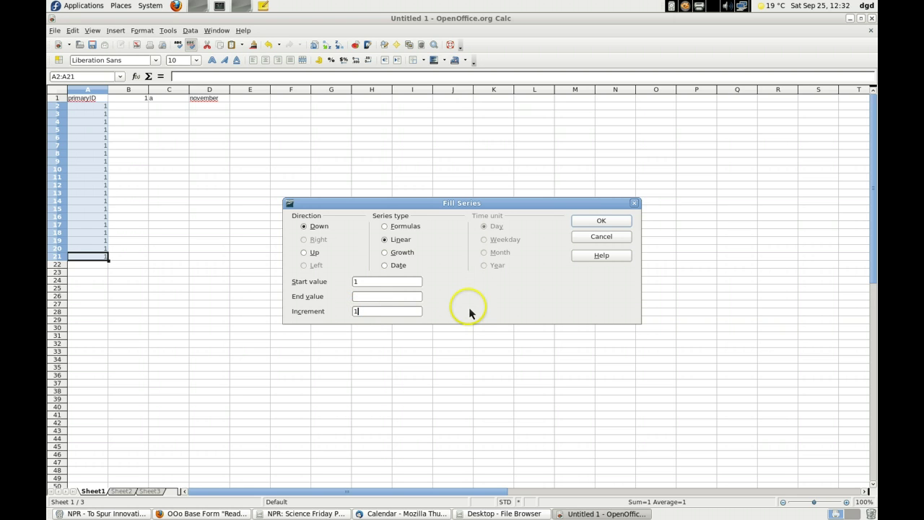
{"action": "left_click", "coordinate": [601, 221]}
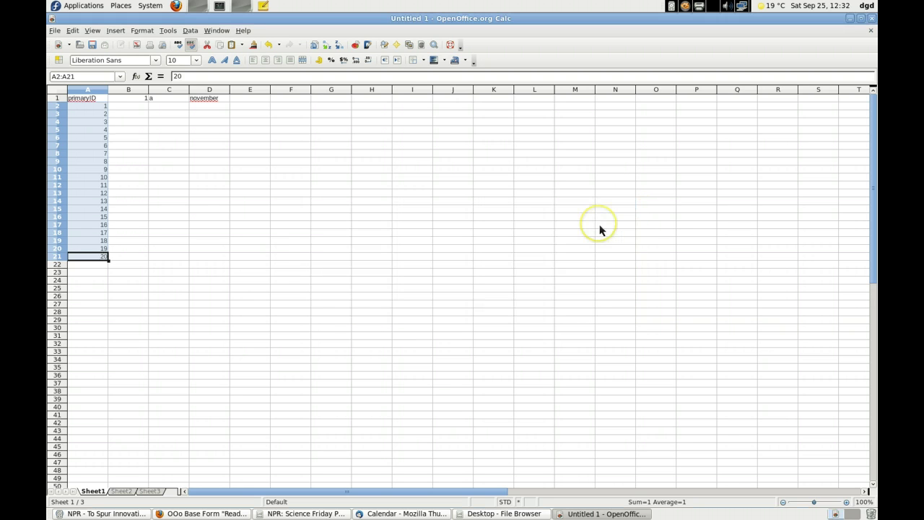
Delete column B, which holds the 1 in its first row
{"action": "left_click", "coordinate": [138, 90]}
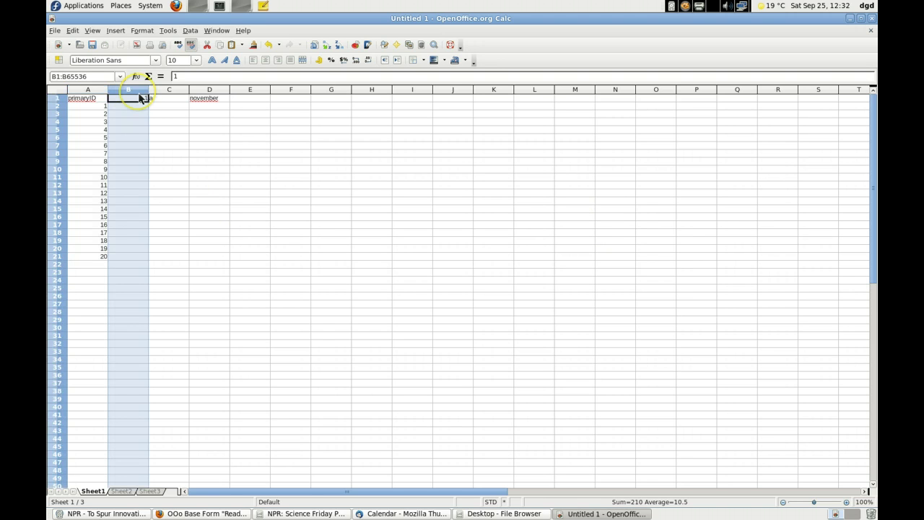
{"action": "right_click", "coordinate": [139, 93]}
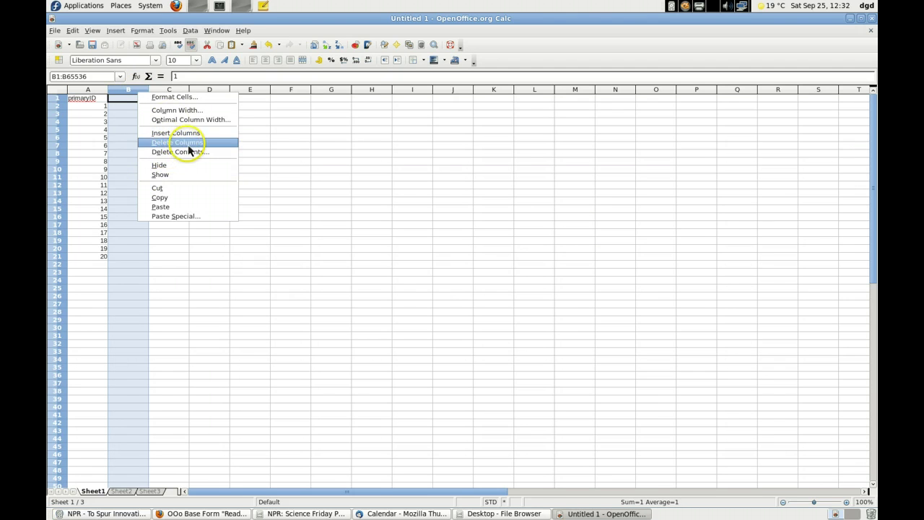
{"action": "left_click", "coordinate": [180, 142]}
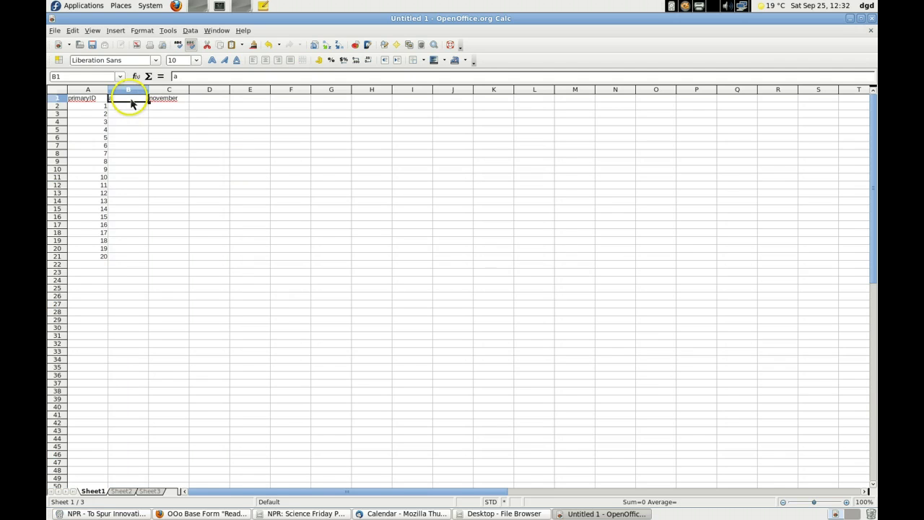
Try to fill cells B1 through B21 downward with a growth series, using start value a and increment 1
{"action": "left_click", "coordinate": [134, 109]}
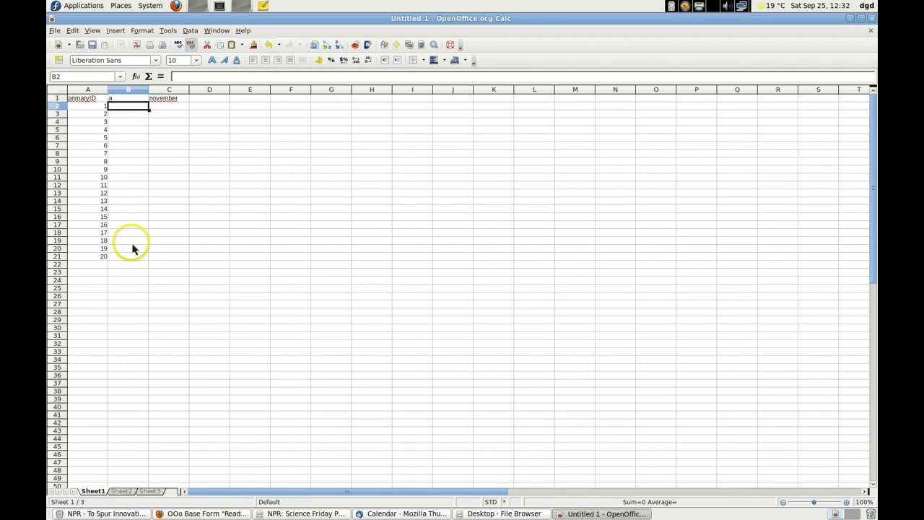
{"action": "left_click", "coordinate": [131, 257]}
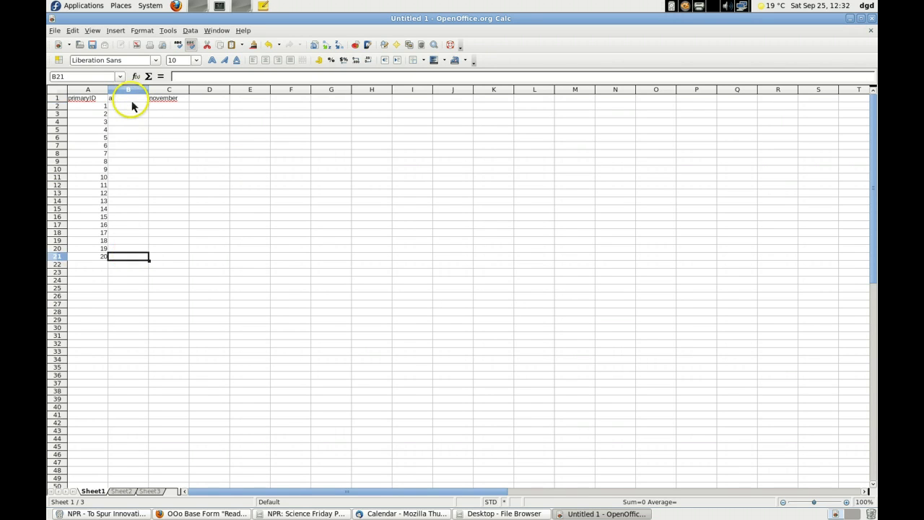
{"action": "left_click", "coordinate": [132, 101]}
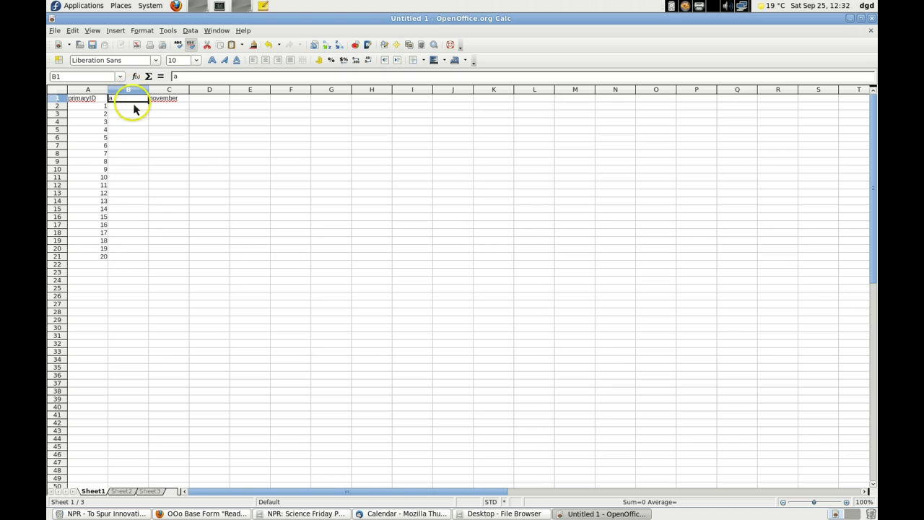
{"action": "left_click", "coordinate": [132, 258]}
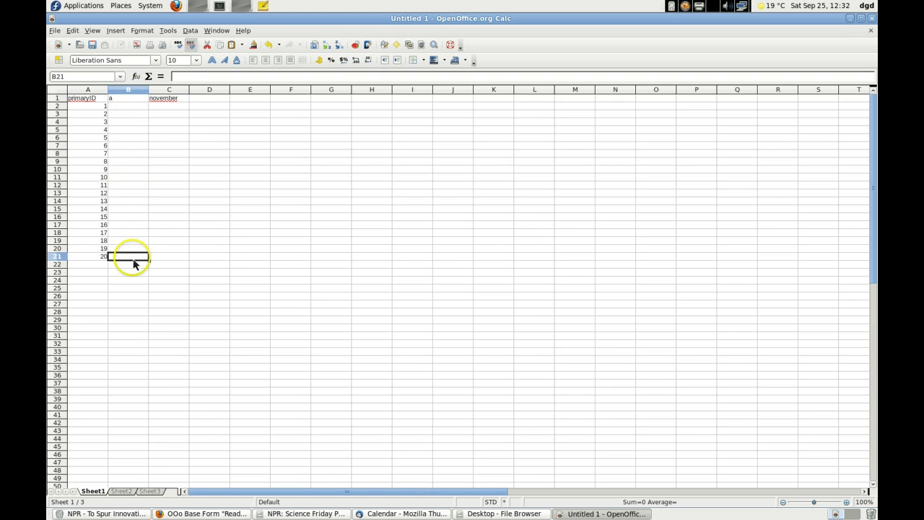
{"action": "left_click", "coordinate": [135, 101]}
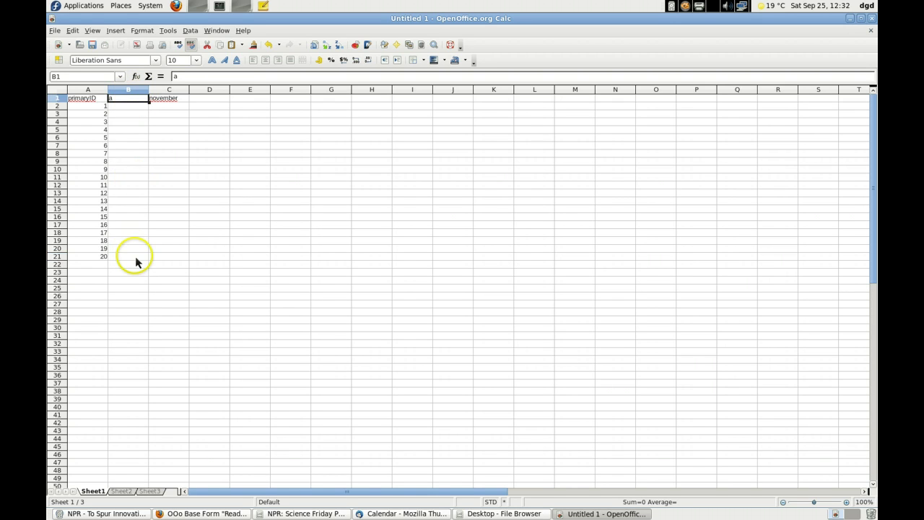
{"action": "left_click", "coordinate": [136, 258], "text": "shift"}
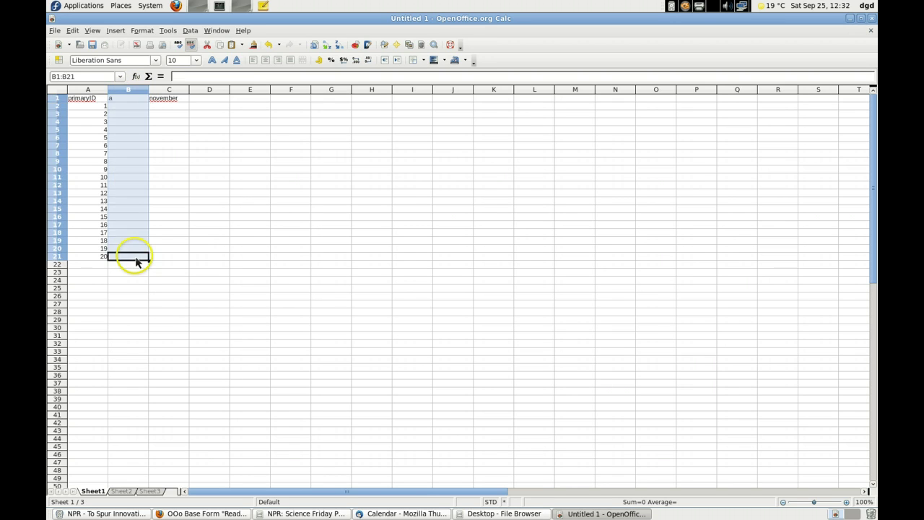
{"action": "left_click", "coordinate": [72, 30]}
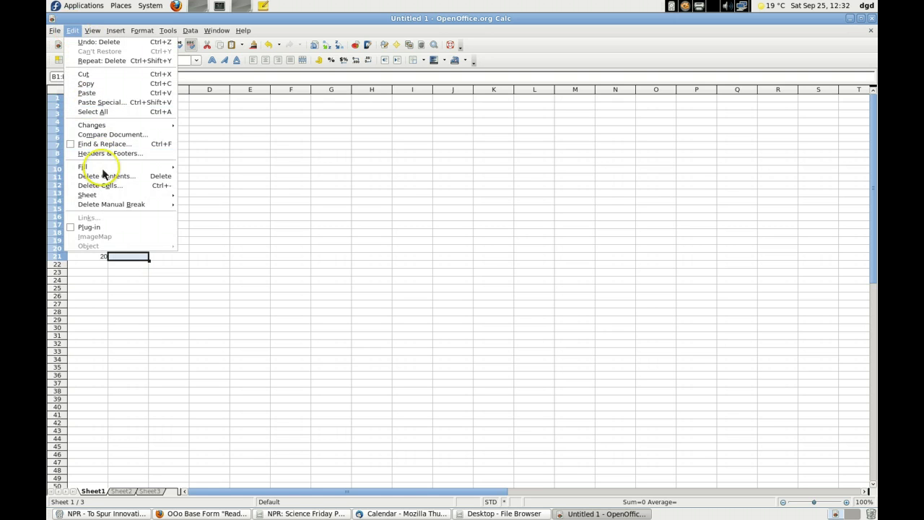
{"action": "mouse_move", "coordinate": [142, 169]}
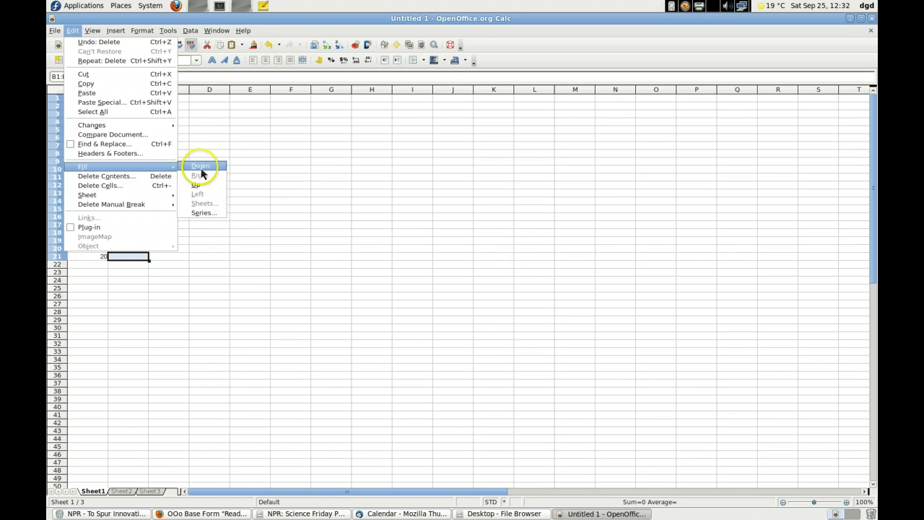
{"action": "left_click", "coordinate": [204, 212]}
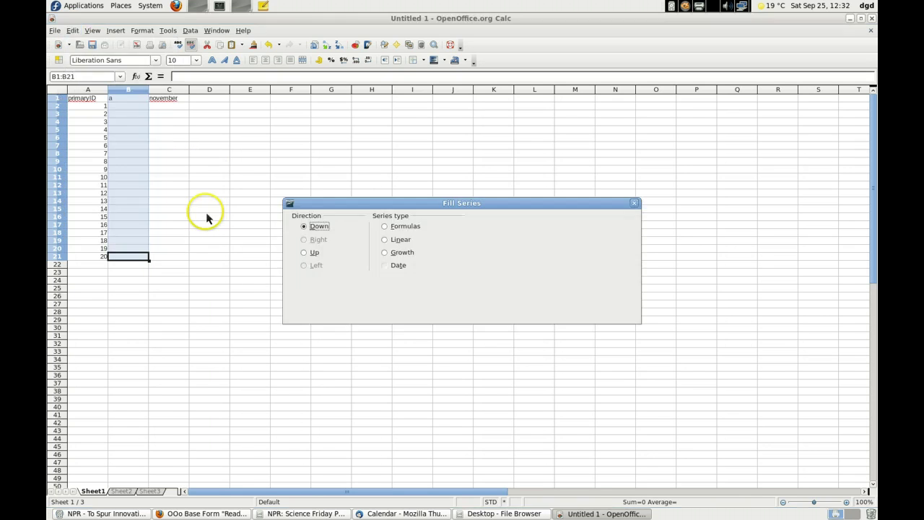
{"action": "left_click", "coordinate": [386, 258]}
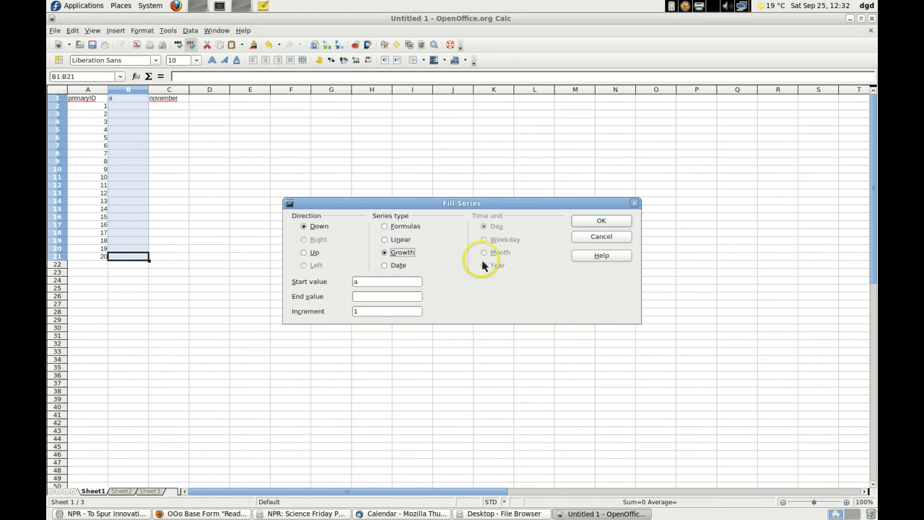
{"action": "left_click", "coordinate": [599, 221]}
{"action": "left_click", "coordinate": [459, 279]}
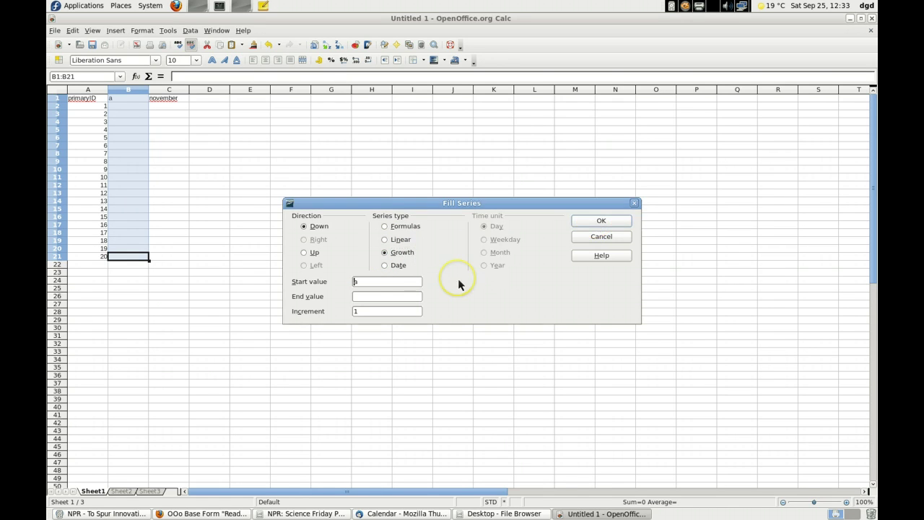
Try to fill B1:B21 with a date series in day units, using start value 1 Jan and increment 1
{"action": "left_click", "coordinate": [385, 226]}
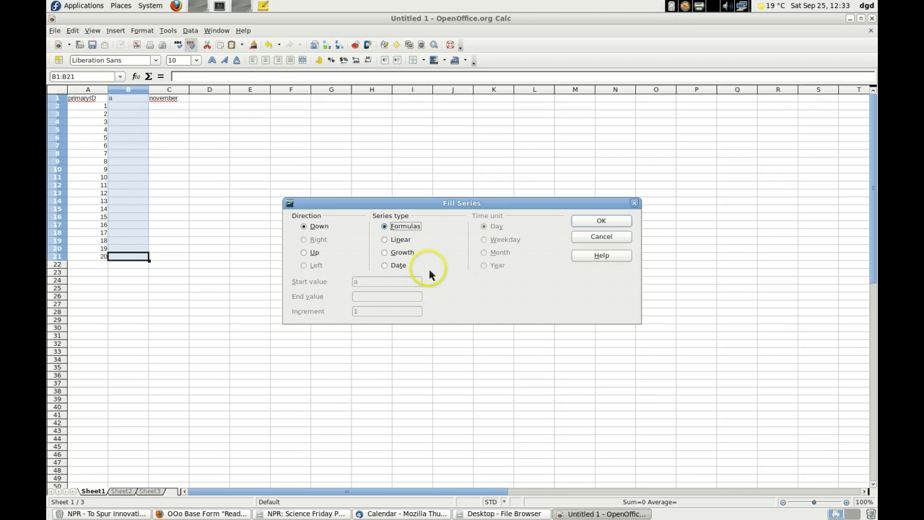
{"action": "left_click", "coordinate": [390, 245]}
{"action": "left_click", "coordinate": [390, 252]}
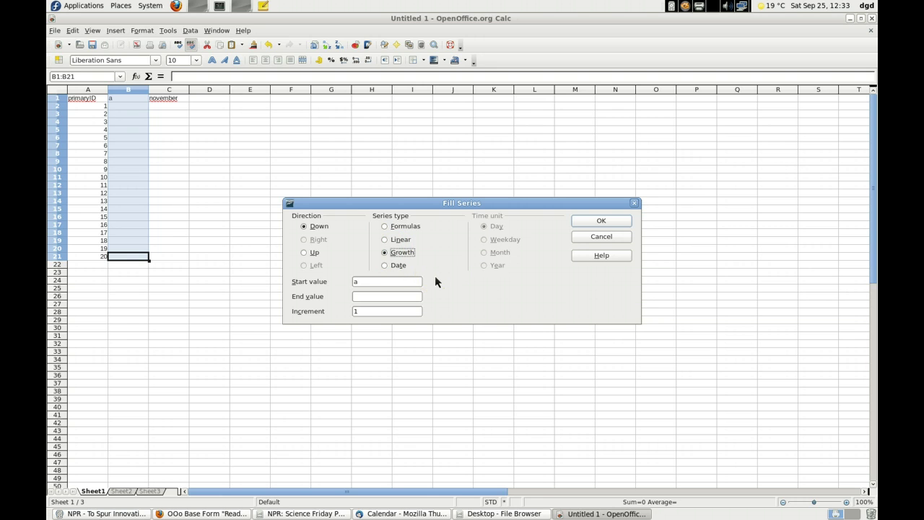
{"action": "left_click", "coordinate": [387, 272]}
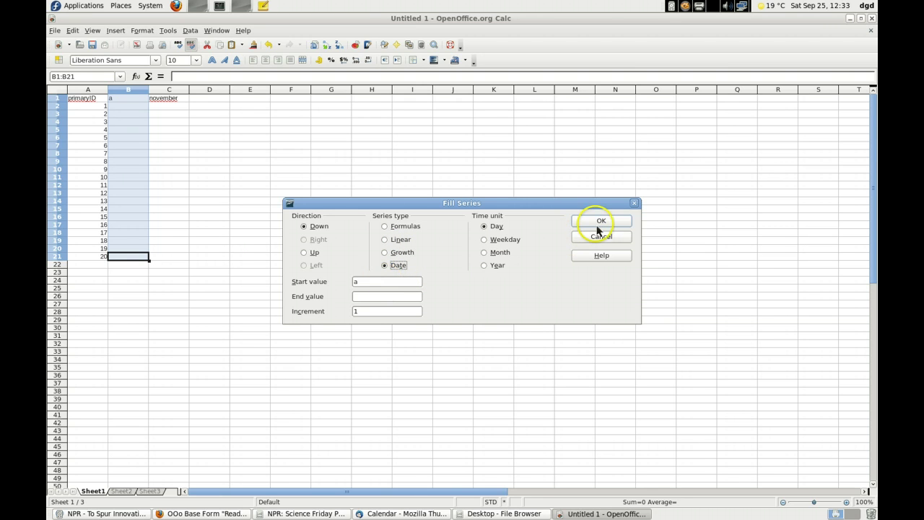
{"action": "left_click", "coordinate": [370, 287]}
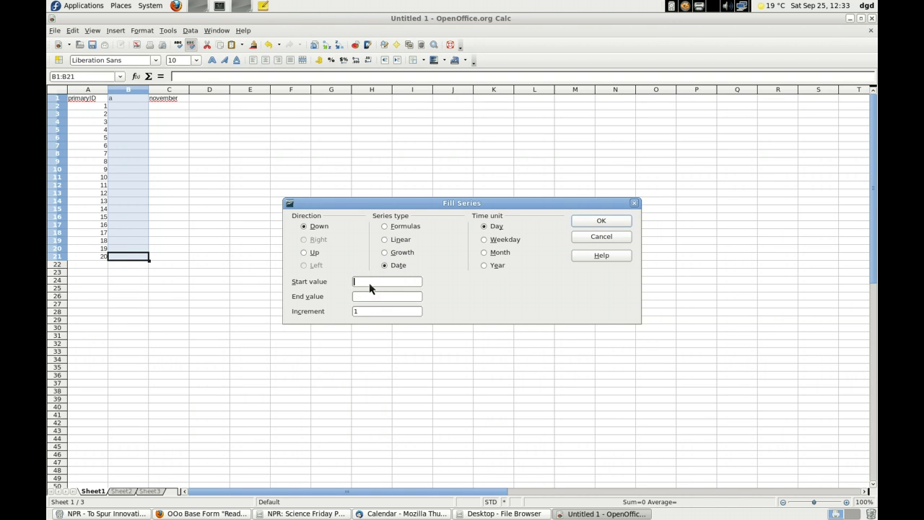
{"action": "type", "text": "1 Jan"}
{"action": "left_click", "coordinate": [602, 222]}
{"action": "left_click", "coordinate": [595, 222]}
{"action": "left_click", "coordinate": [462, 281]}
Try the date series with the Month time unit and start values Jan and January, and cancel the fill
{"action": "left_click", "coordinate": [492, 253]}
{"action": "key", "text": "BackSpace"}
{"action": "type", "text": "Jan"}
{"action": "left_click", "coordinate": [602, 221]}
{"action": "left_click", "coordinate": [462, 278]}
{"action": "type", "text": "uary"}
{"action": "left_click", "coordinate": [601, 222]}
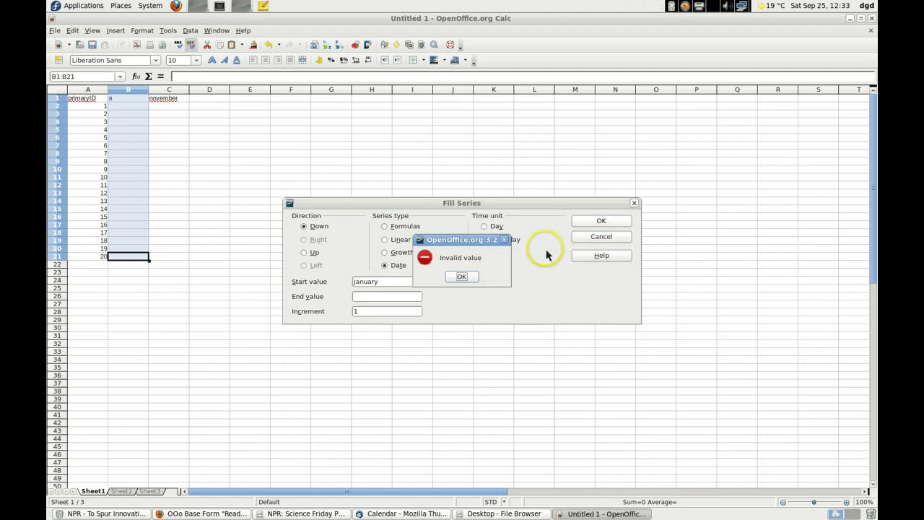
{"action": "left_click", "coordinate": [468, 279]}
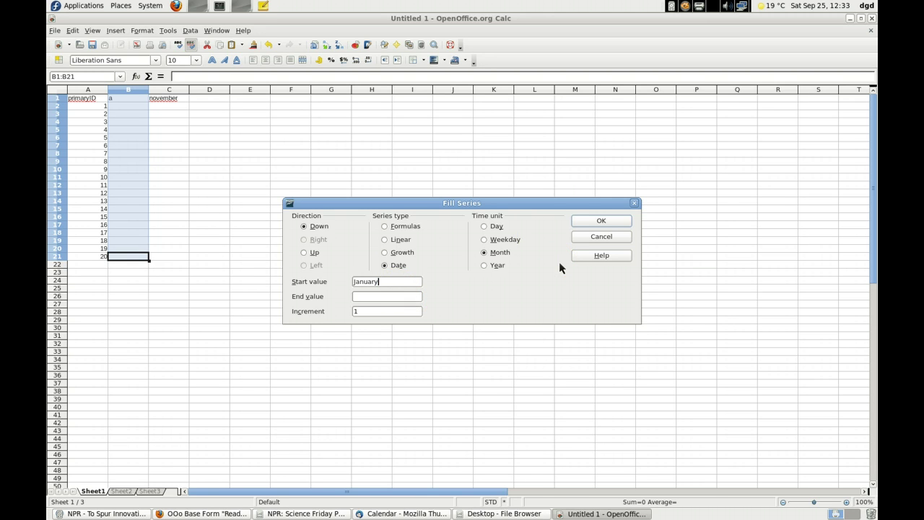
{"action": "left_click", "coordinate": [618, 238]}
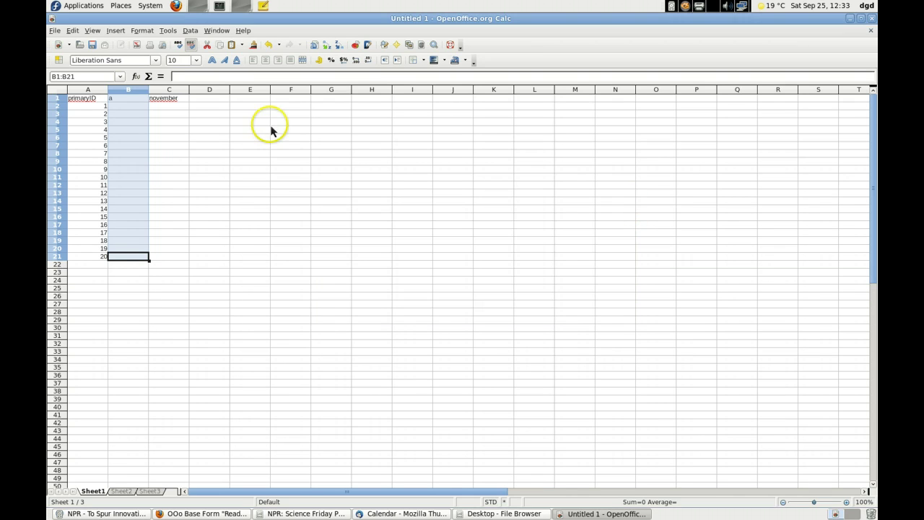
Replace the content of cell B1 with January
{"action": "double_click", "coordinate": [137, 99]}
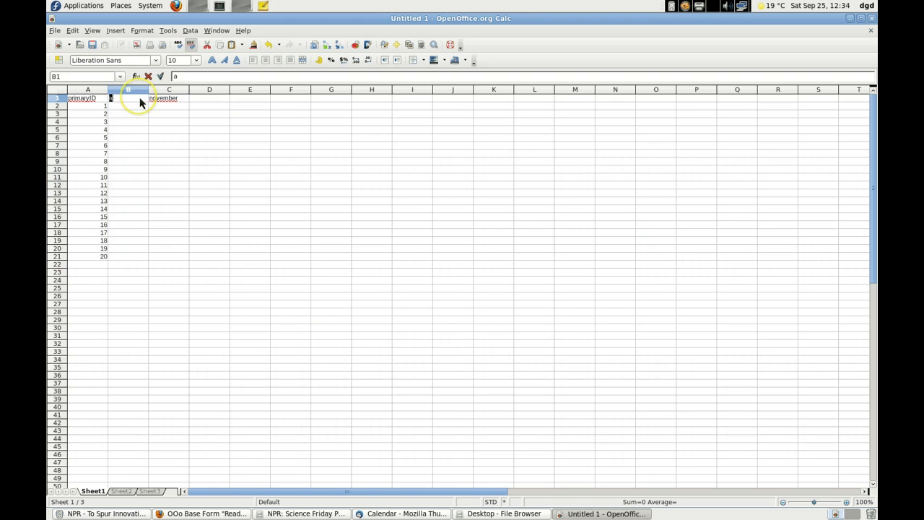
{"action": "type", "text": "Janu"}
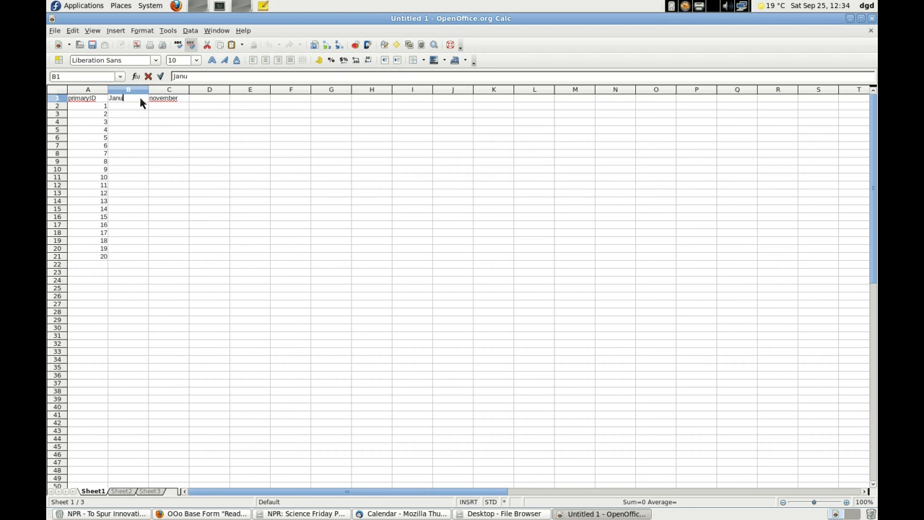
{"action": "type", "text": "ary"}
{"action": "key", "text": "Return"}
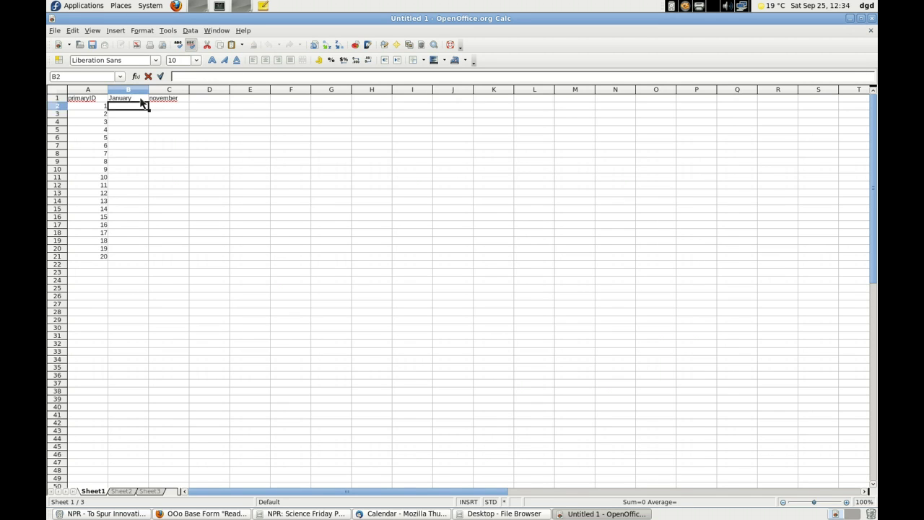
Try to fill B1:B10 downward with a date series in day units, starting from January with increment 1
{"action": "left_click", "coordinate": [145, 101]}
{"action": "left_click_drag", "start_coordinate": [151, 110], "coordinate": [152, 154]}
{"action": "left_click", "coordinate": [137, 100]}
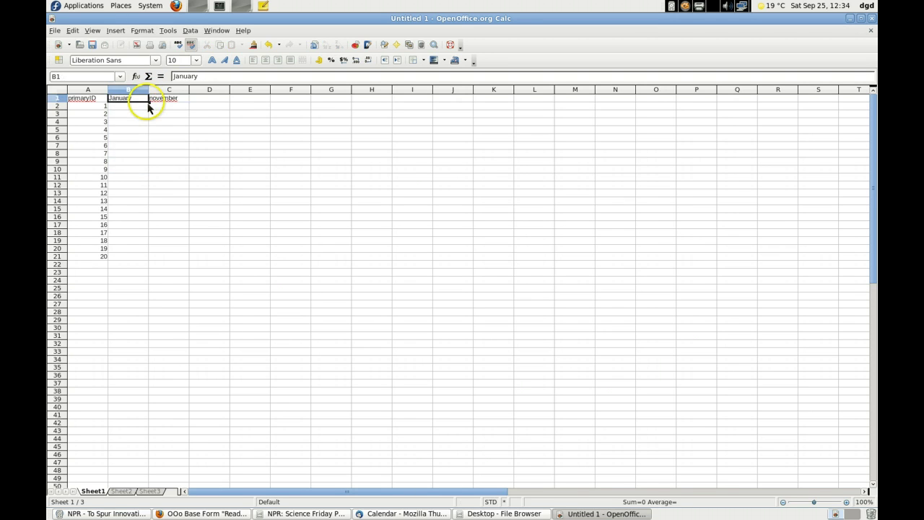
{"action": "left_click_drag", "start_coordinate": [148, 104], "coordinate": [148, 175]}
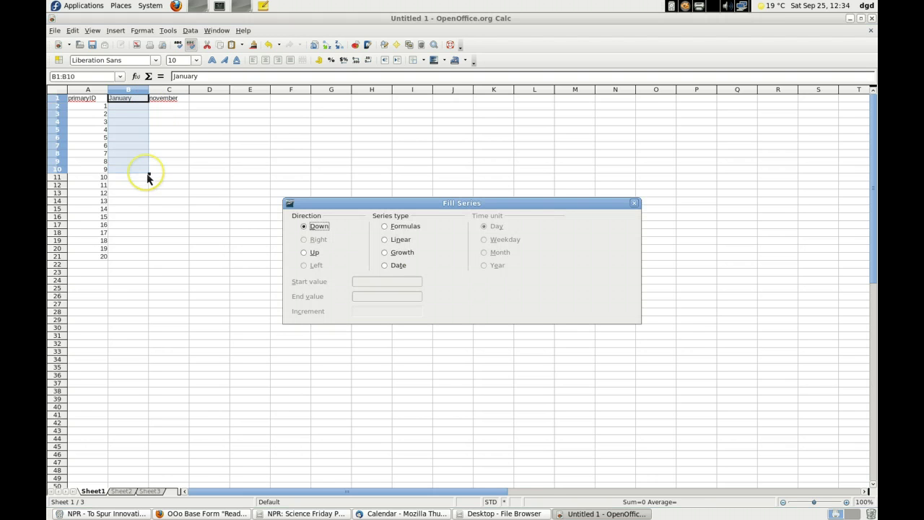
{"action": "left_click", "coordinate": [387, 267]}
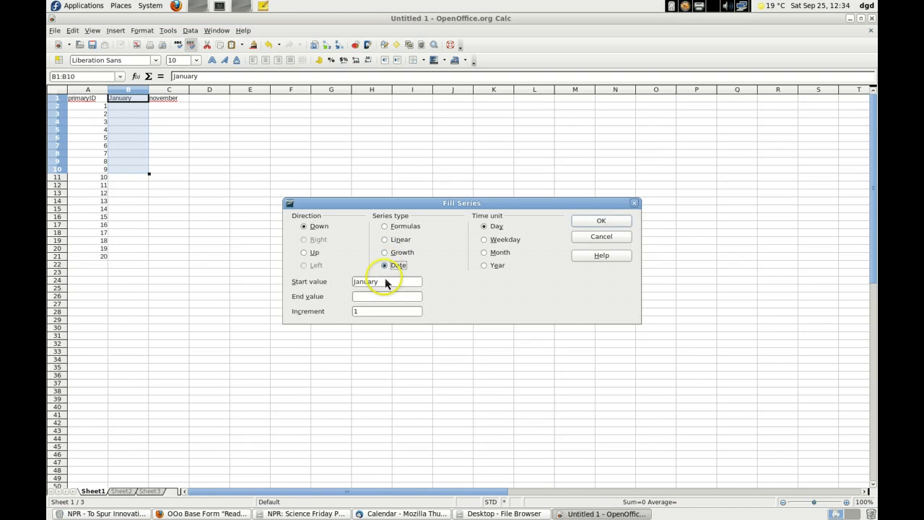
{"action": "left_click", "coordinate": [601, 223]}
{"action": "key", "text": "Return"}
Try the B1:B10 date series with the Weekday and Month time units, and cancel the fill
{"action": "left_click", "coordinate": [507, 239]}
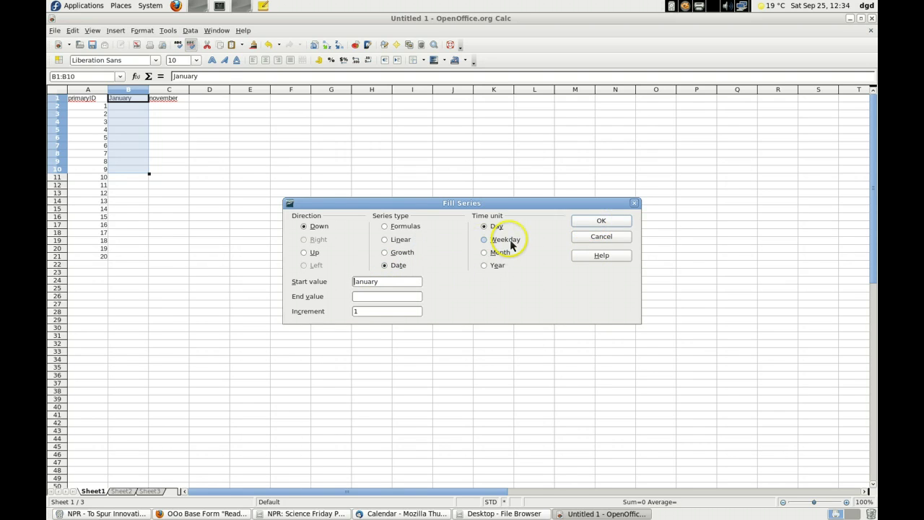
{"action": "left_click", "coordinate": [601, 221]}
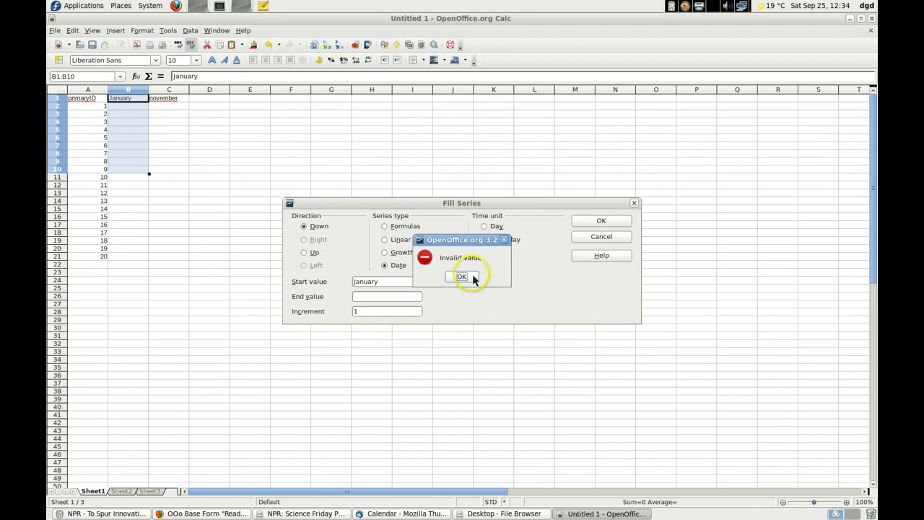
{"action": "left_click", "coordinate": [466, 277]}
{"action": "left_click", "coordinate": [488, 255]}
{"action": "left_click", "coordinate": [601, 220]}
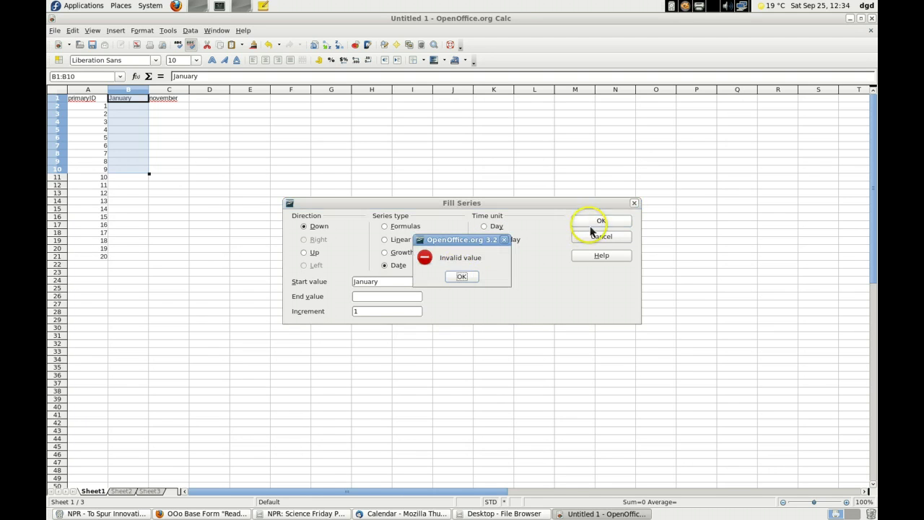
{"action": "left_click", "coordinate": [462, 279]}
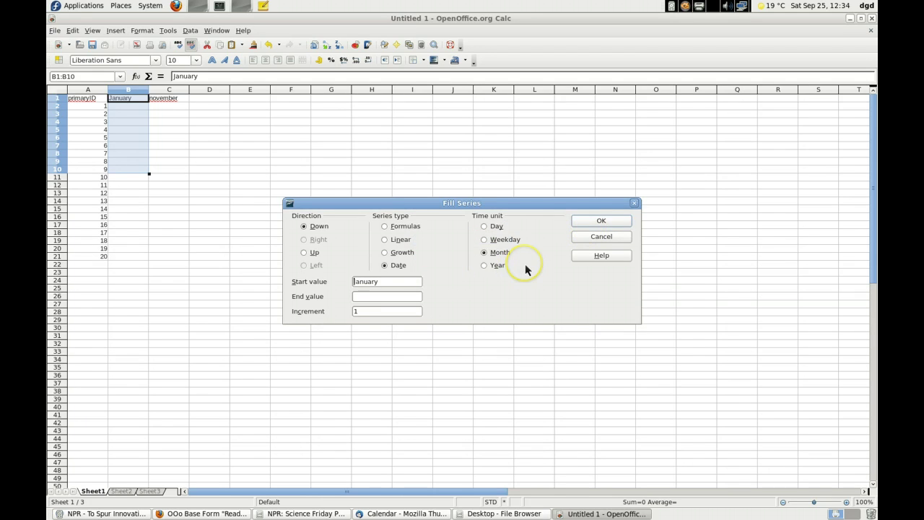
{"action": "left_click", "coordinate": [621, 237]}
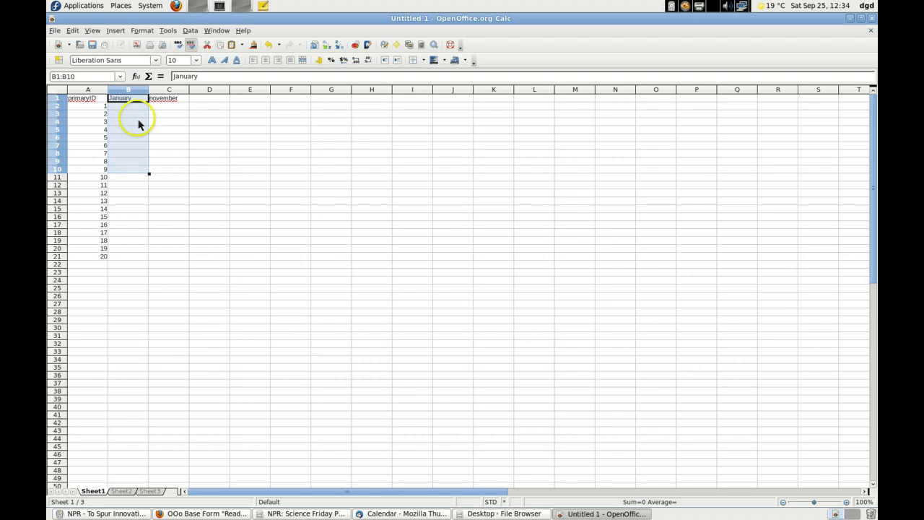
Enter Feb, Mar and April in cells B2 through B4 below January
{"action": "left_click", "coordinate": [130, 109]}
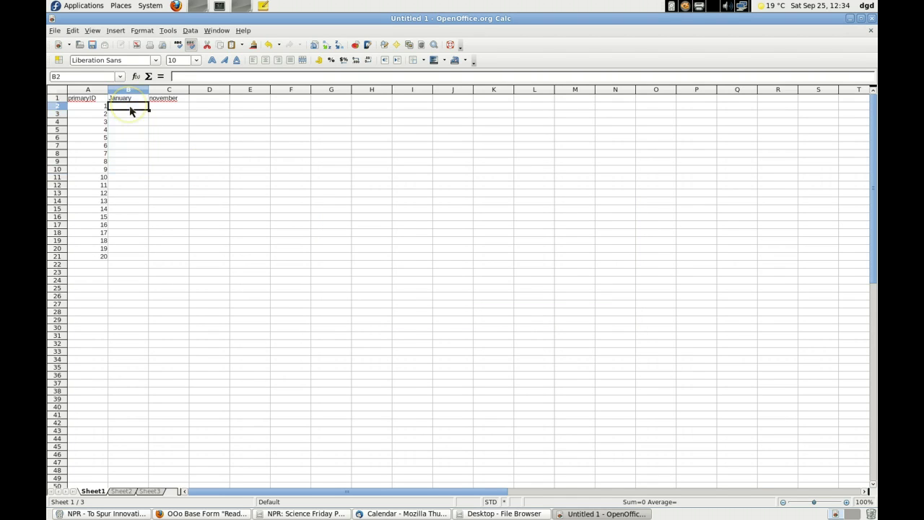
{"action": "type", "text": "Fed"}
{"action": "key", "text": "BackSpace"}
{"action": "type", "text": "b"}
{"action": "key", "text": "Return"}
{"action": "type", "text": "mar"}
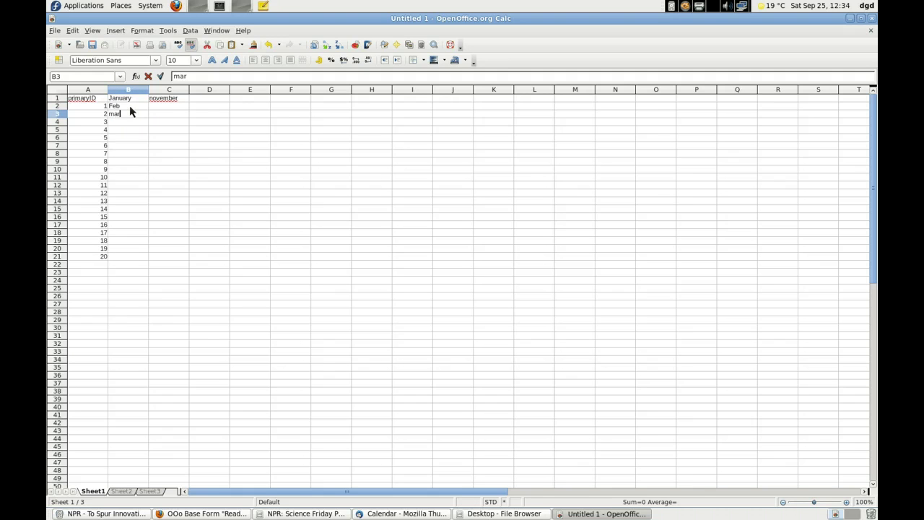
{"action": "key", "text": "Return"}
{"action": "type", "text": "April"}
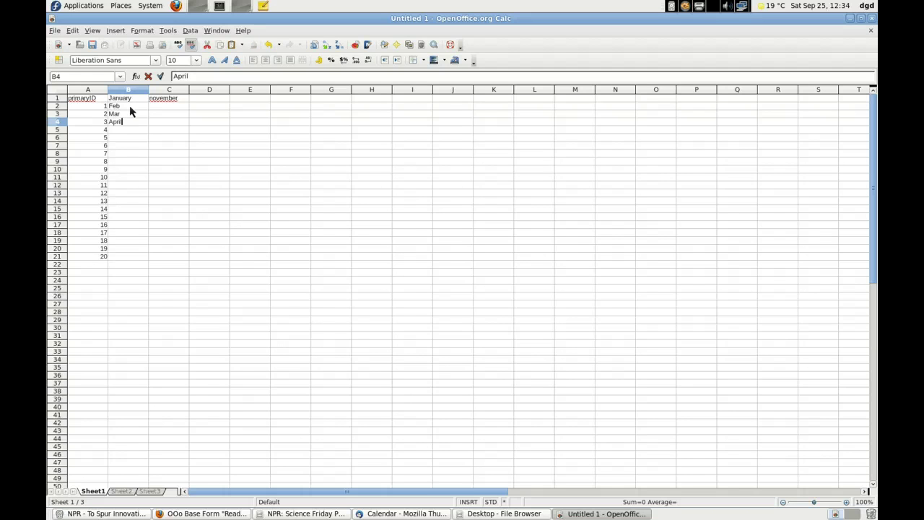
{"action": "key", "text": "Return"}
Insert an empty cell at B1, shifting the month entries in column B down one row
{"action": "key", "text": "Up"}
{"action": "key", "text": "Up"}
{"action": "left_click", "coordinate": [129, 101]}
{"action": "right_click", "coordinate": [136, 101]}
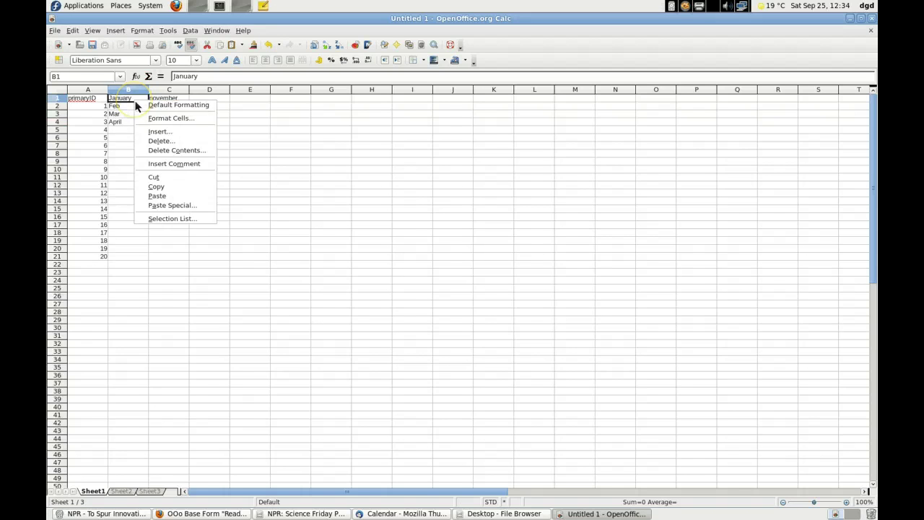
{"action": "left_click", "coordinate": [160, 134]}
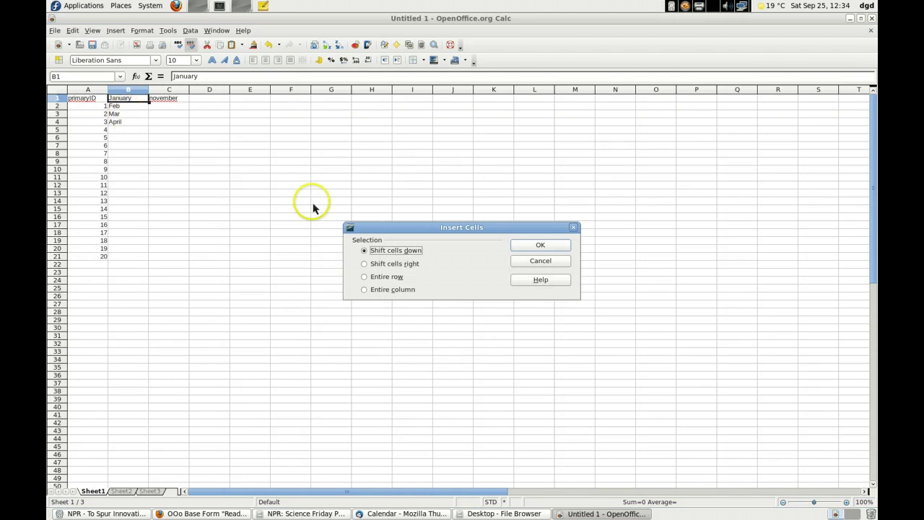
{"action": "left_click", "coordinate": [541, 245]}
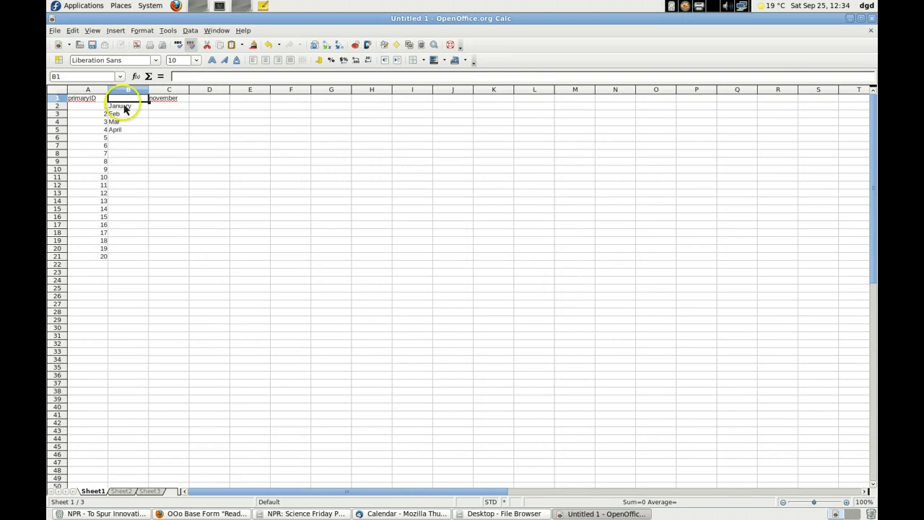
Enter the header Month in cell B1 above the month names
{"action": "type", "text": "Montyh"}
{"action": "key", "text": "BackSpace"}
{"action": "key", "text": "BackSpace"}
{"action": "type", "text": "h"}
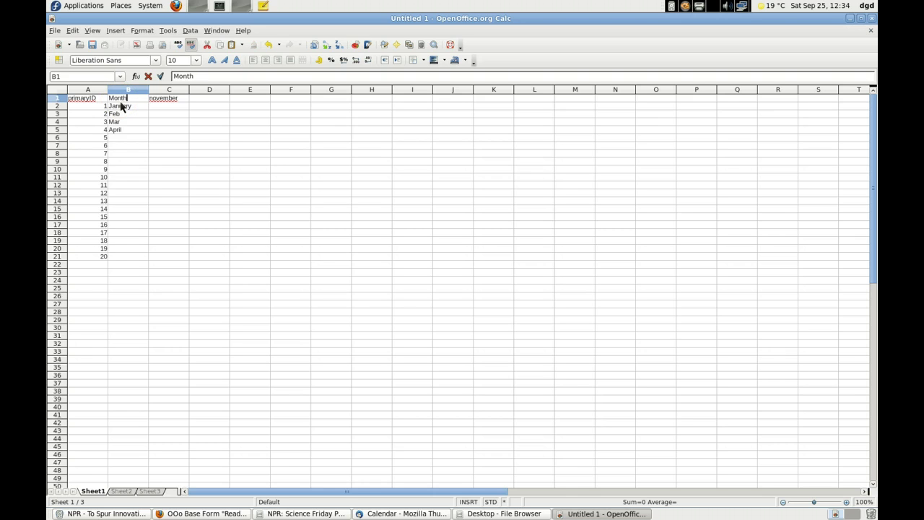
{"action": "key", "text": "Return"}
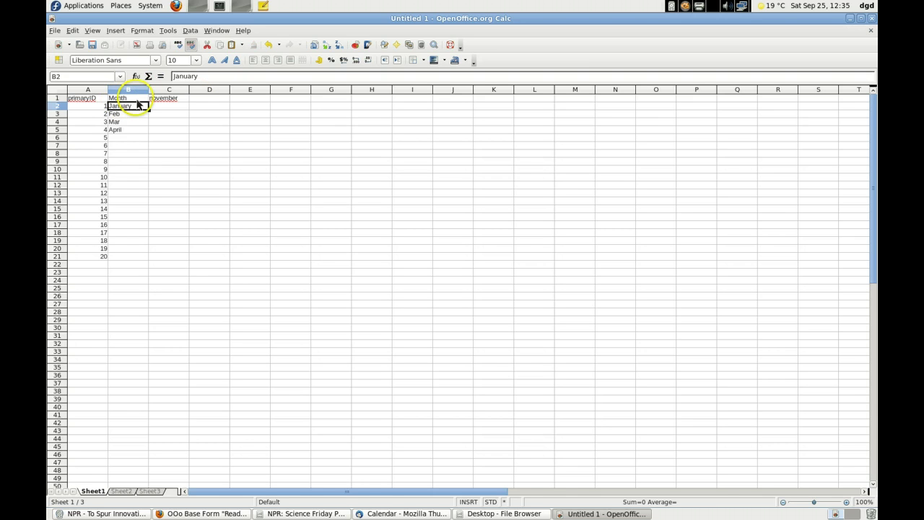
Delete column C, which holds the stray november entry
{"action": "left_click", "coordinate": [173, 89]}
{"action": "right_click", "coordinate": [174, 94]}
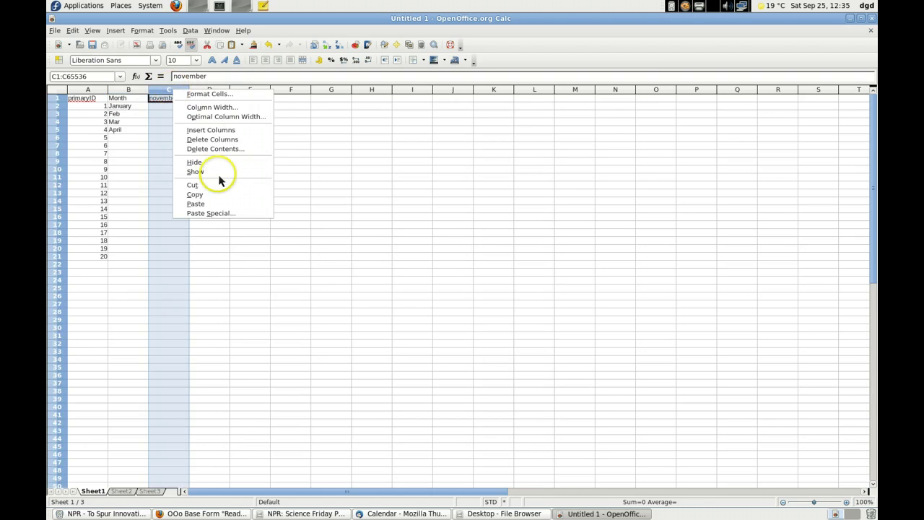
{"action": "key", "text": "Escape"}
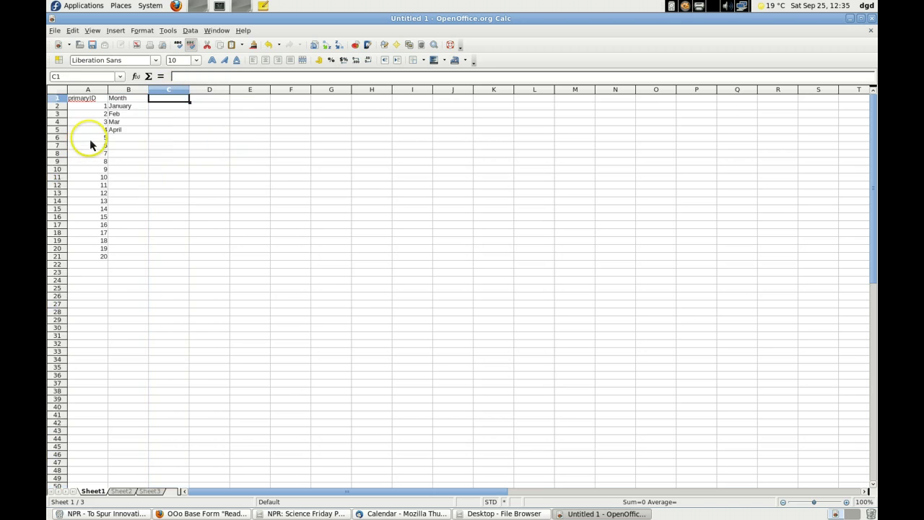
Delete the surplus ID cells A6:A21, shifting cells up
{"action": "left_click", "coordinate": [83, 139]}
{"action": "left_click", "coordinate": [90, 261], "text": "shift"}
{"action": "right_click", "coordinate": [89, 262]}
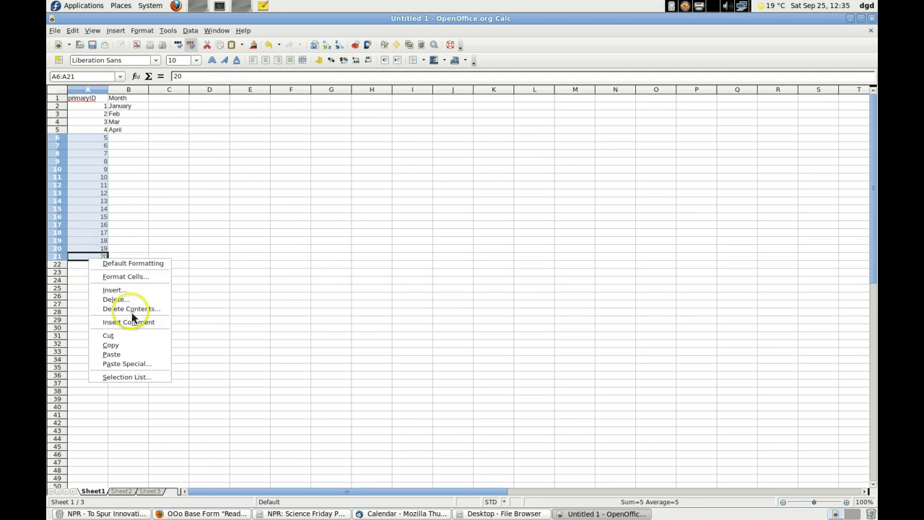
{"action": "left_click", "coordinate": [120, 301]}
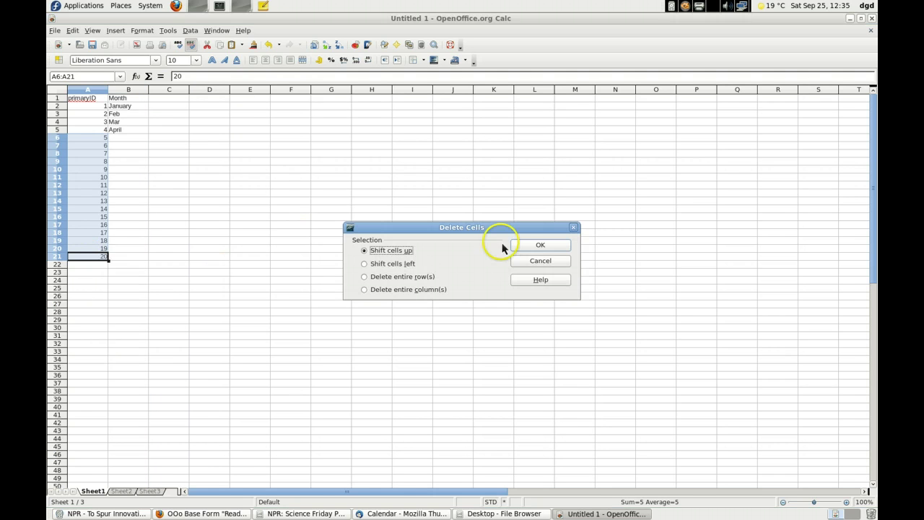
{"action": "left_click", "coordinate": [545, 250]}
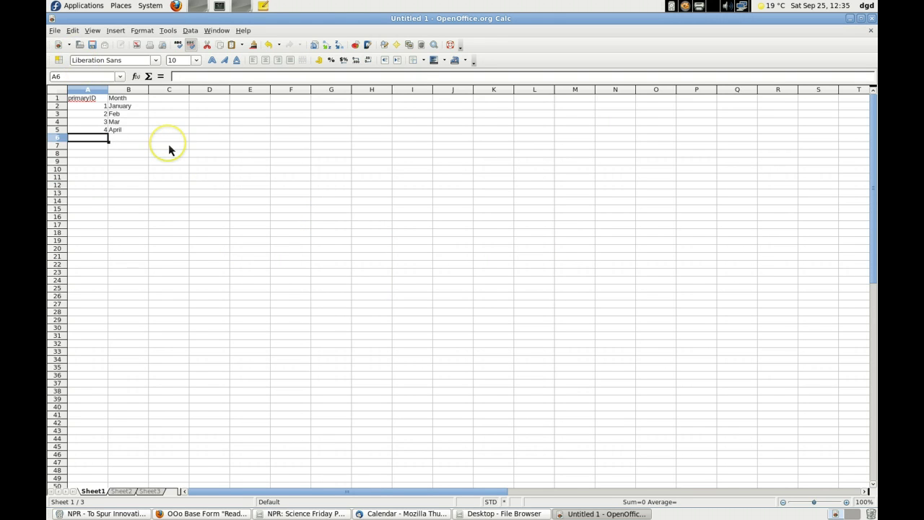
Save the spreadsheet under the name test.csv in the Desktop folder
{"action": "key", "text": "alt+f"}
{"action": "key", "text": "Down"}
{"action": "key", "text": "Down"}
{"action": "key", "text": "Down"}
{"action": "key", "text": "Down"}
{"action": "key", "text": "Down"}
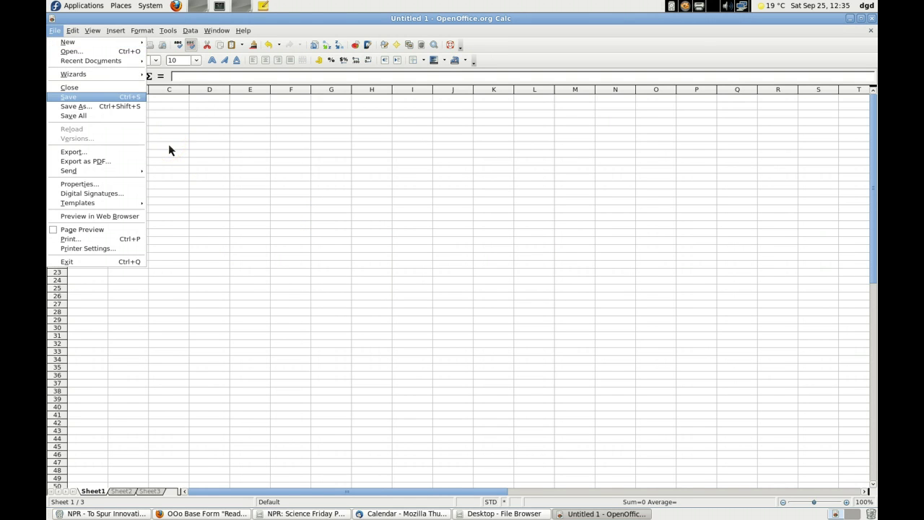
{"action": "key", "text": "Down"}
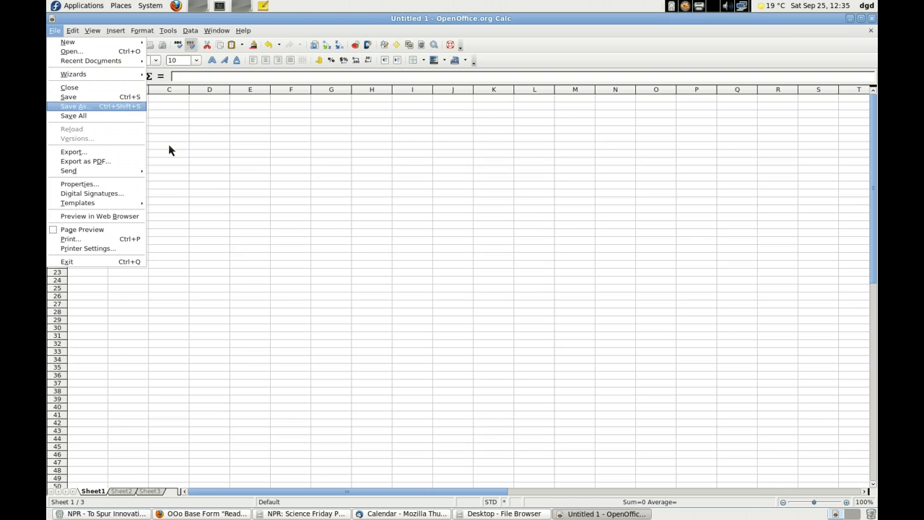
{"action": "key", "text": "Return"}
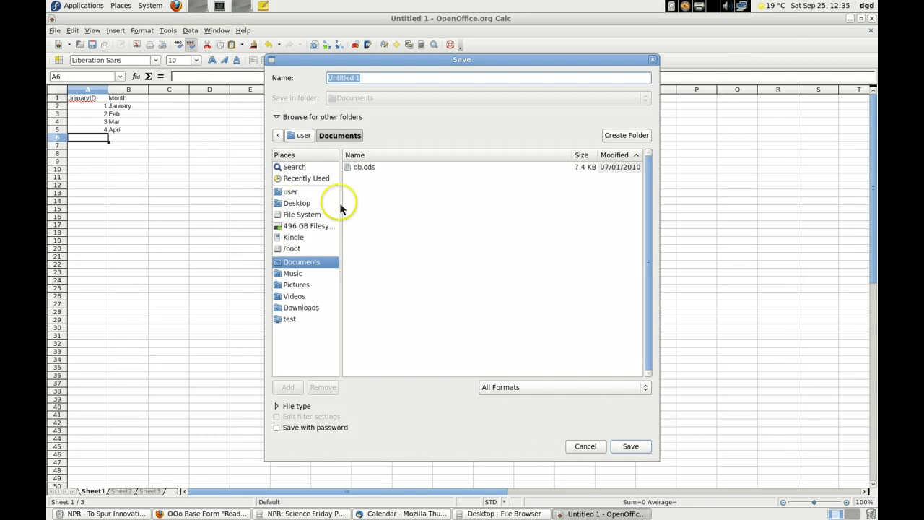
{"action": "left_click", "coordinate": [297, 202]}
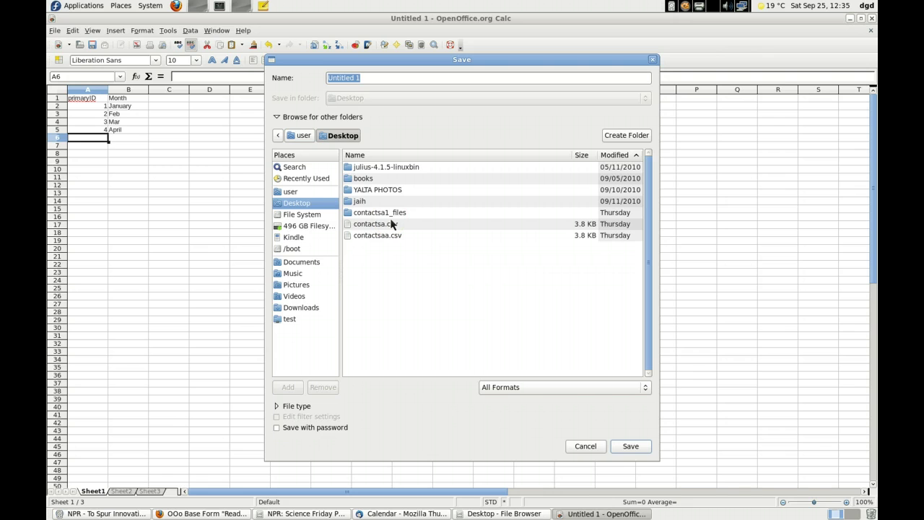
{"action": "type", "text": "test.csv"}
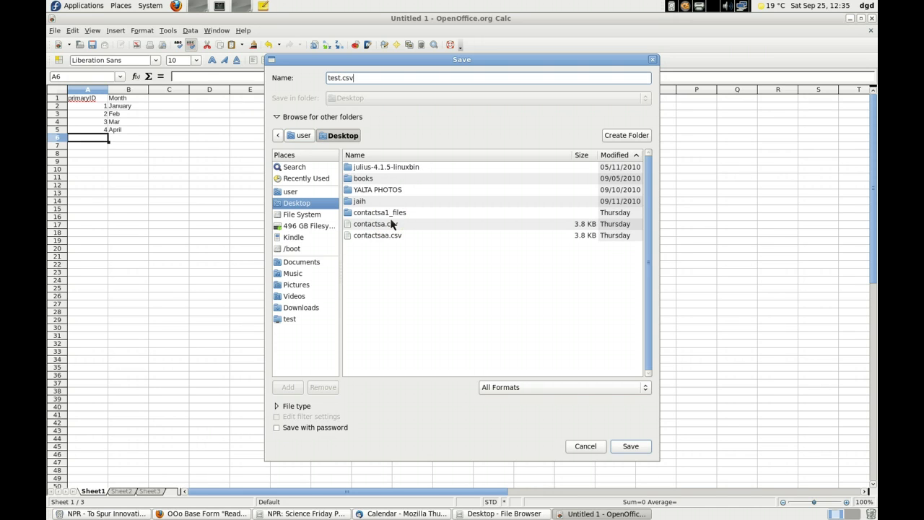
{"action": "left_click", "coordinate": [630, 446]}
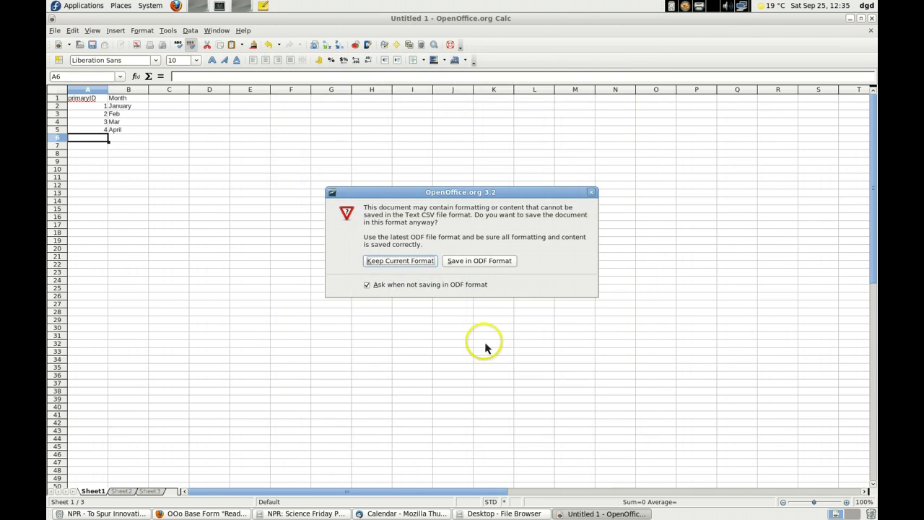
Keep the Text CSV format and export with Unicode (UTF-8), comma field delimiter and double-quote text delimiter
{"action": "key", "text": "Return"}
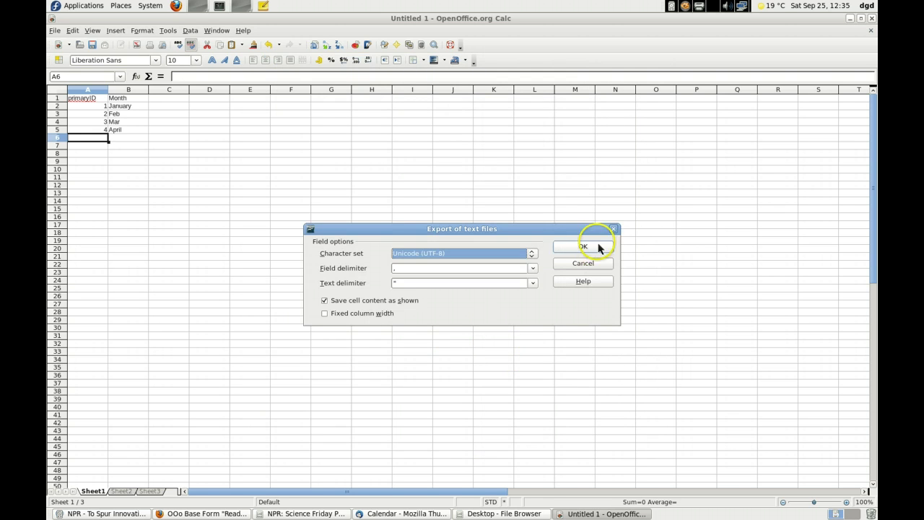
{"action": "left_click", "coordinate": [594, 252]}
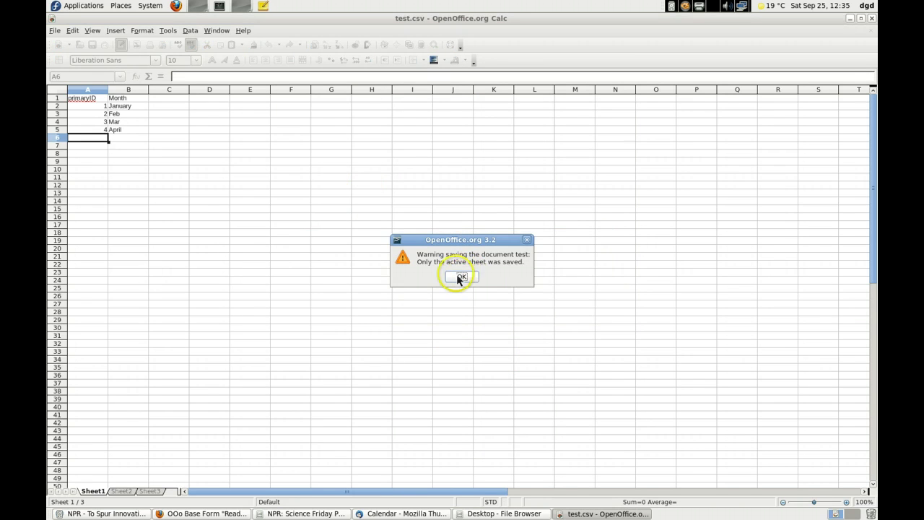
{"action": "left_click", "coordinate": [460, 278]}
Start a new database that connects to an existing database of type Text, and proceed to the text file connection setup
{"action": "left_click", "coordinate": [54, 31]}
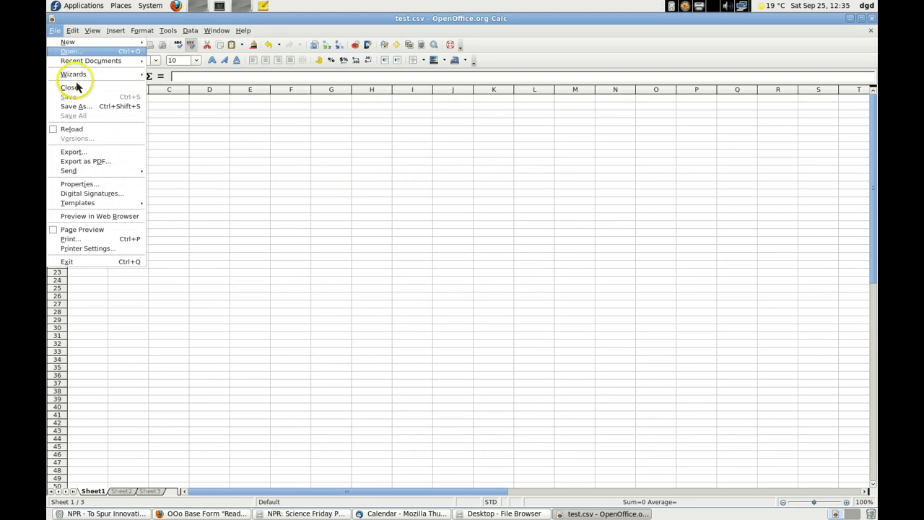
{"action": "mouse_move", "coordinate": [116, 42]}
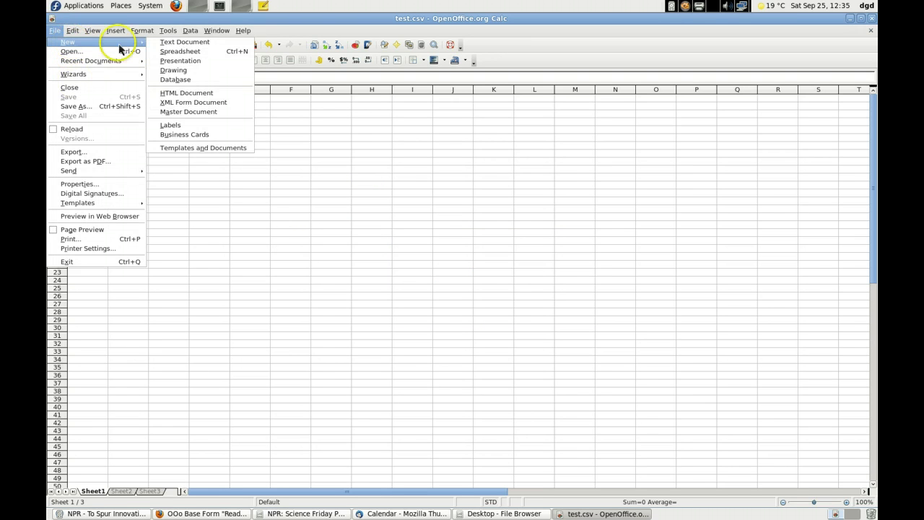
{"action": "left_click", "coordinate": [185, 79]}
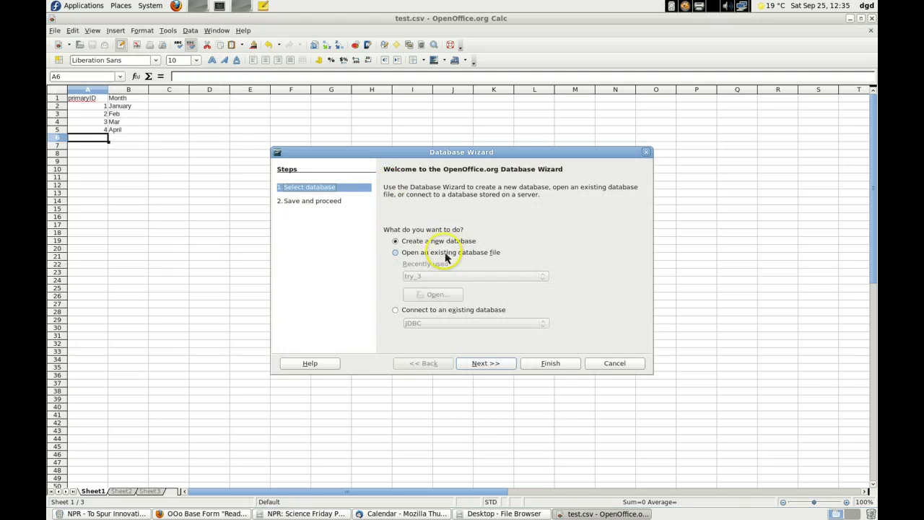
{"action": "left_click", "coordinate": [458, 311]}
{"action": "left_click", "coordinate": [497, 325]}
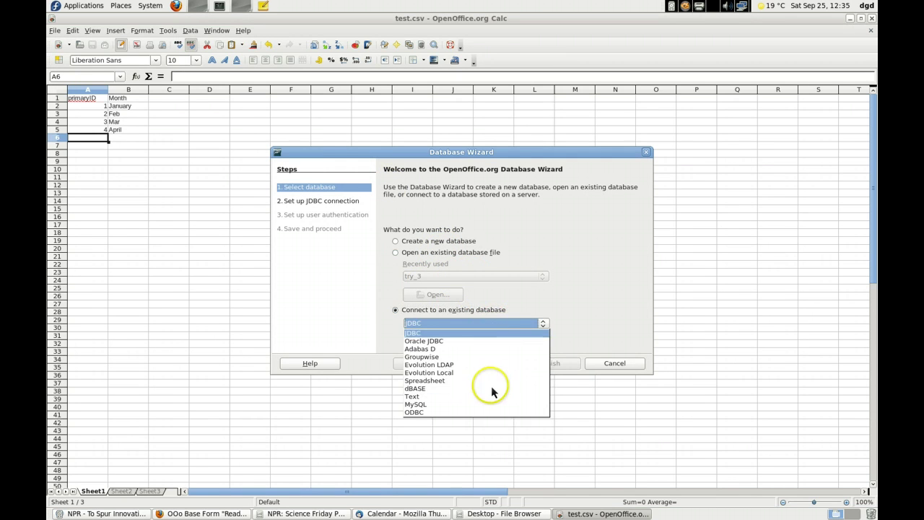
{"action": "left_click", "coordinate": [470, 401]}
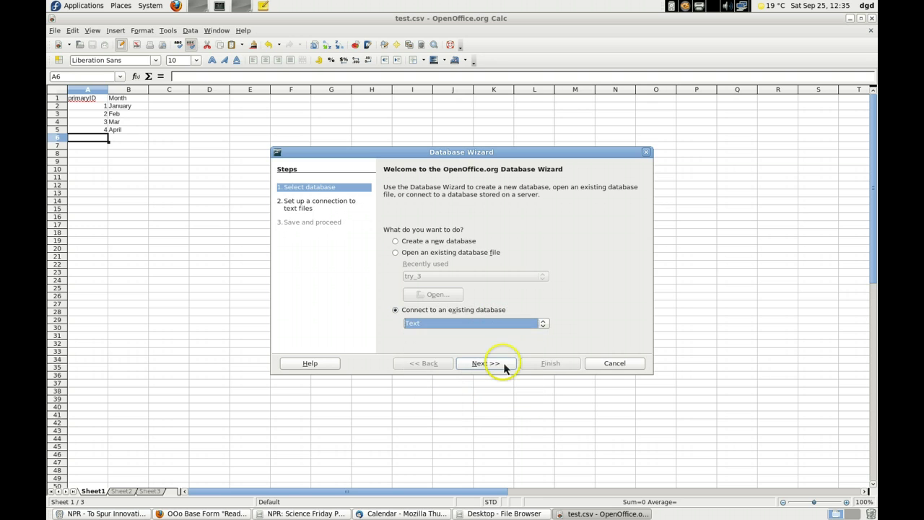
{"action": "left_click", "coordinate": [502, 365]}
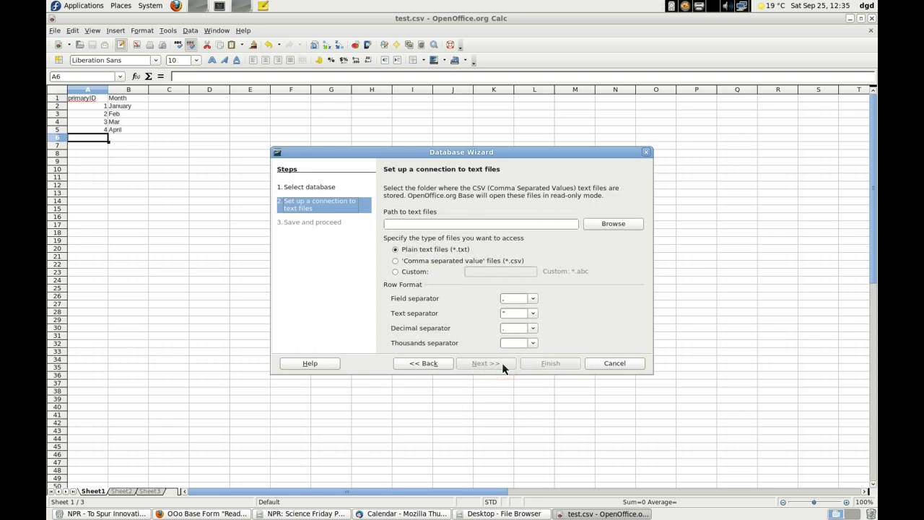
{"action": "left_click", "coordinate": [616, 226]}
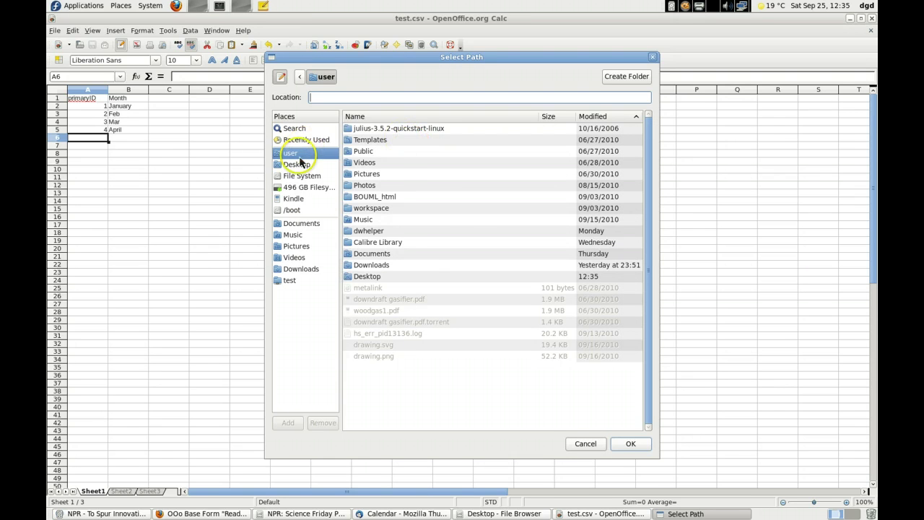
{"action": "left_click", "coordinate": [297, 166]}
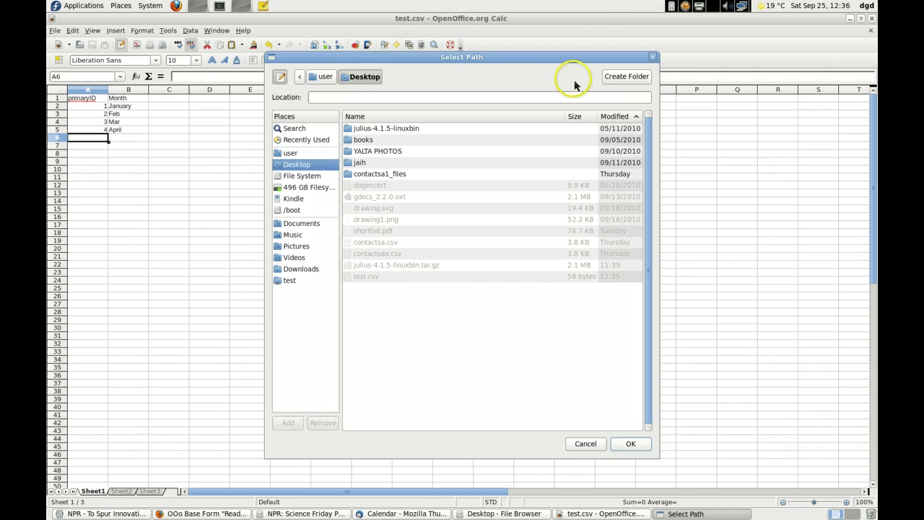
{"action": "left_click", "coordinate": [585, 444]}
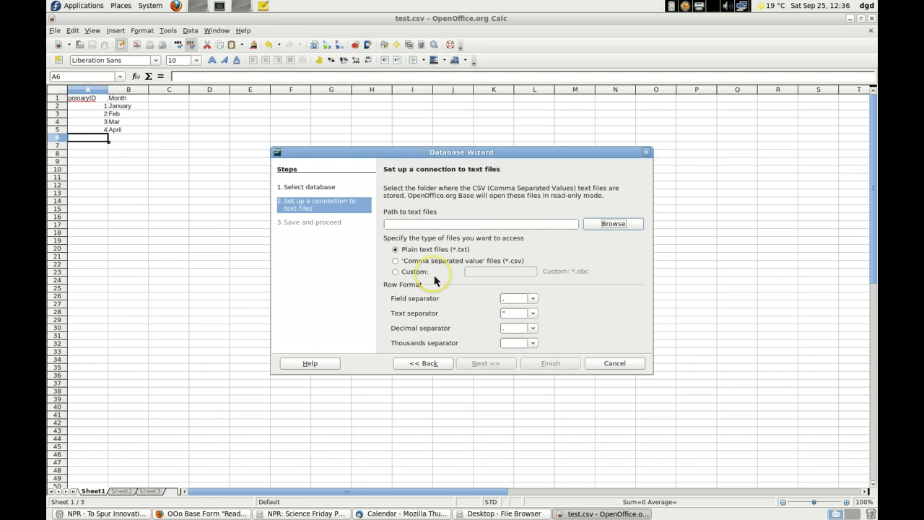
Set the file type to 'Comma separated value' files (*.csv) and try to select test.csv on the Desktop as the path
{"action": "left_click", "coordinate": [404, 262]}
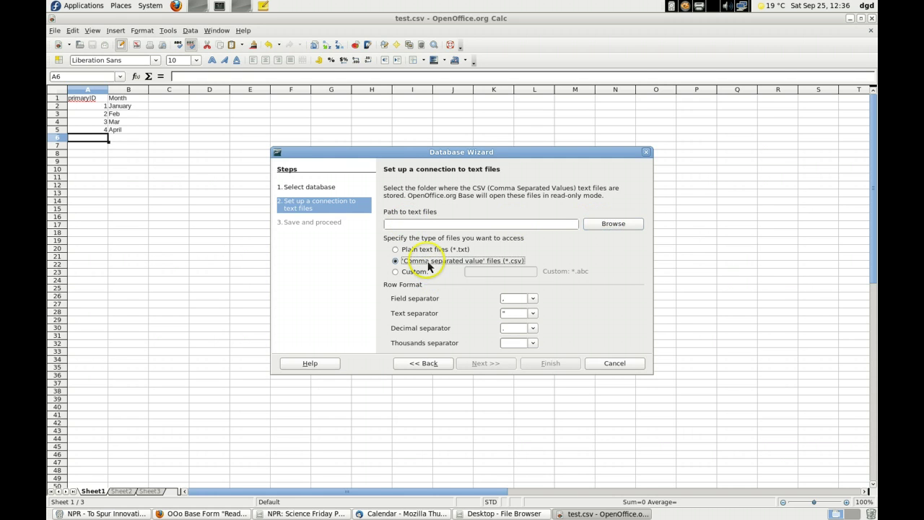
{"action": "left_click", "coordinate": [613, 224]}
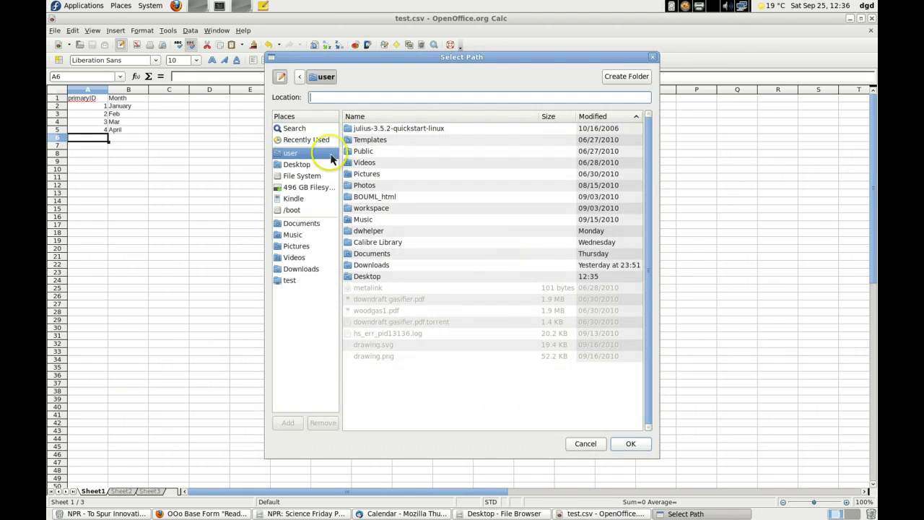
{"action": "left_click", "coordinate": [303, 164]}
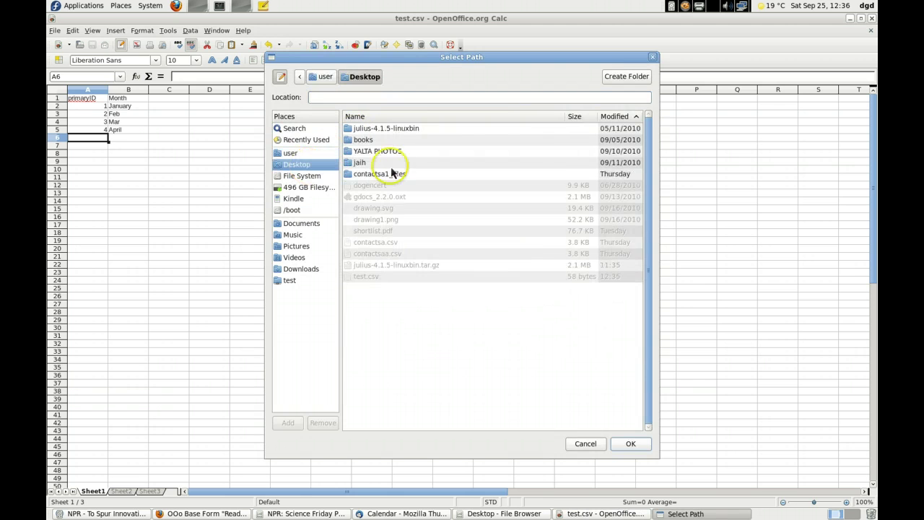
{"action": "left_click", "coordinate": [368, 280]}
{"action": "left_click", "coordinate": [627, 442]}
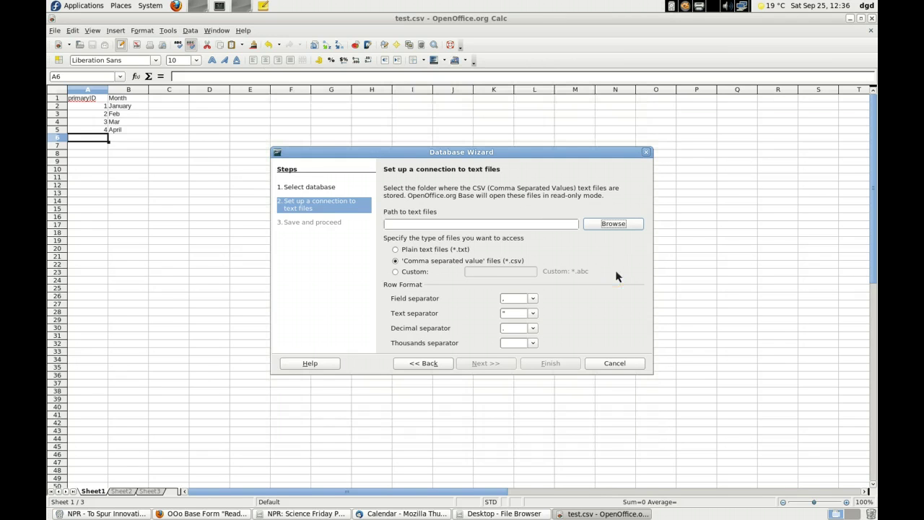
{"action": "left_click", "coordinate": [316, 190]}
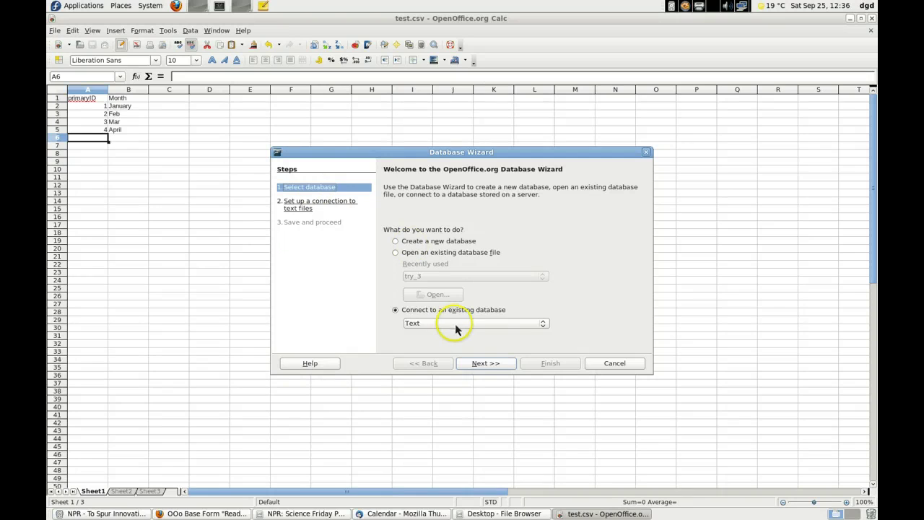
{"action": "left_click", "coordinate": [489, 325]}
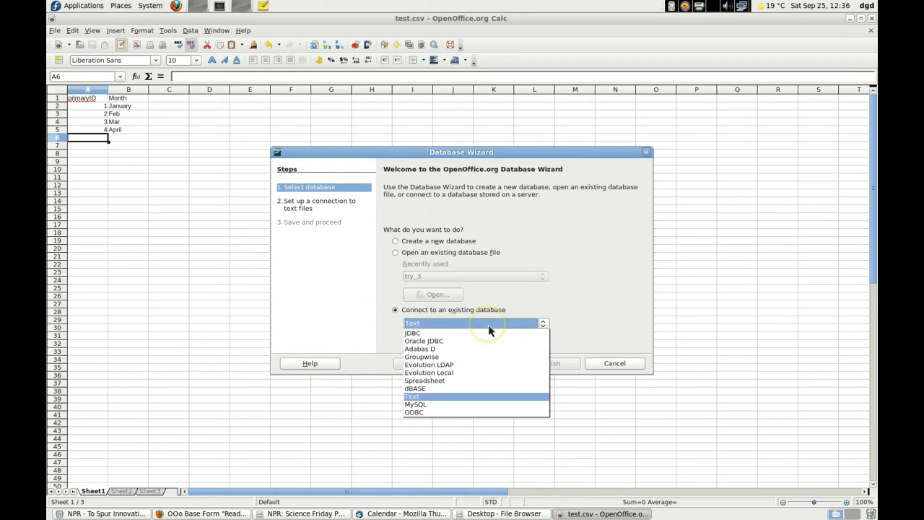
{"action": "left_click", "coordinate": [489, 325]}
{"action": "left_click", "coordinate": [489, 364]}
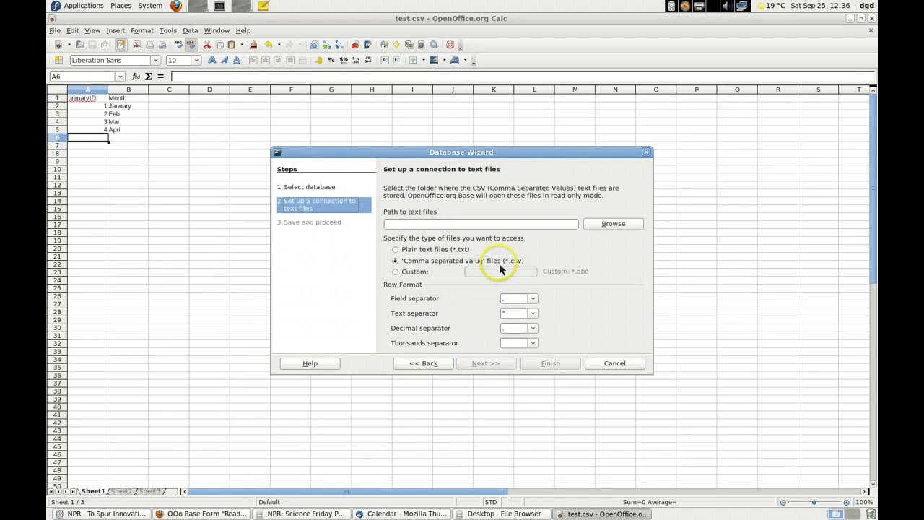
Set the path to text files to the Desktop folder, /home/user/Desktop, and proceed to the save options
{"action": "left_click", "coordinate": [611, 232]}
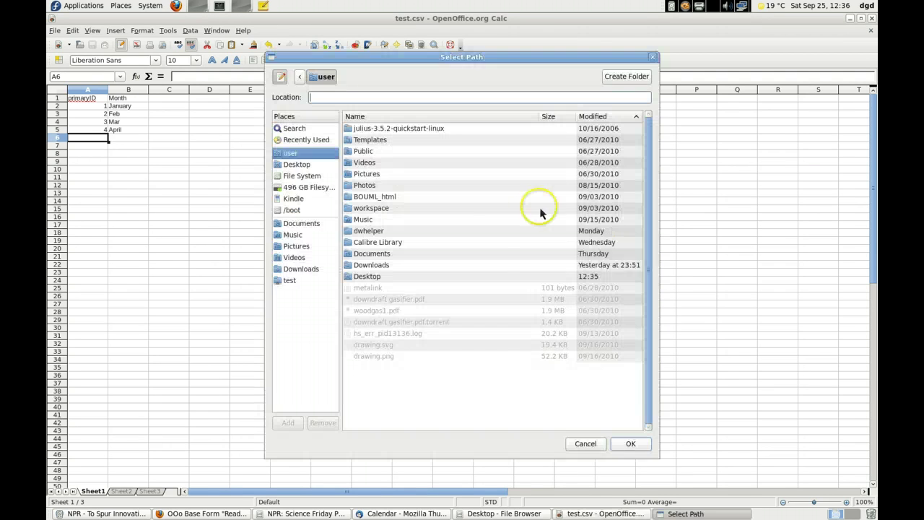
{"action": "double_click", "coordinate": [372, 276]}
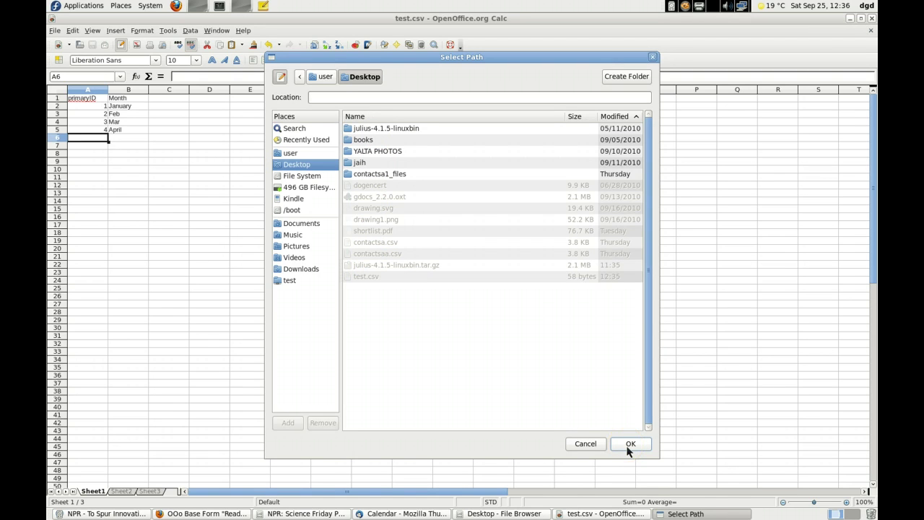
{"action": "left_click", "coordinate": [630, 444]}
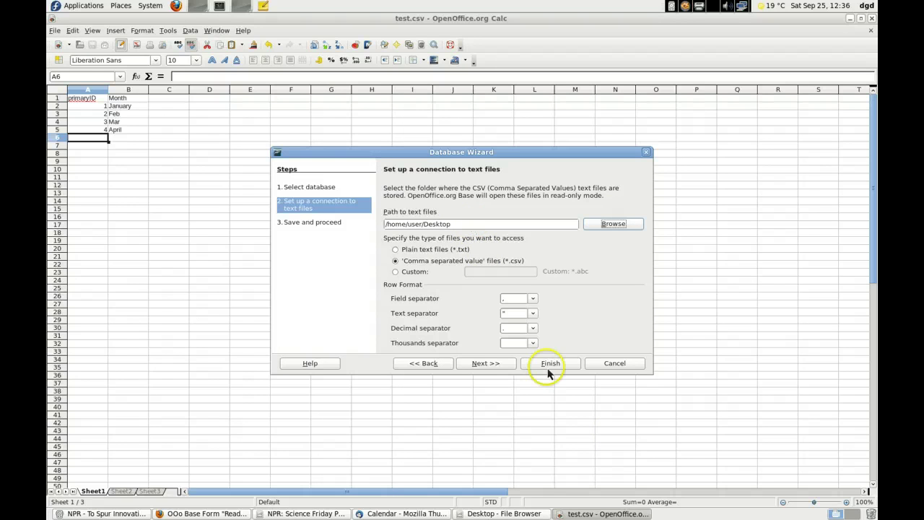
{"action": "left_click", "coordinate": [488, 365]}
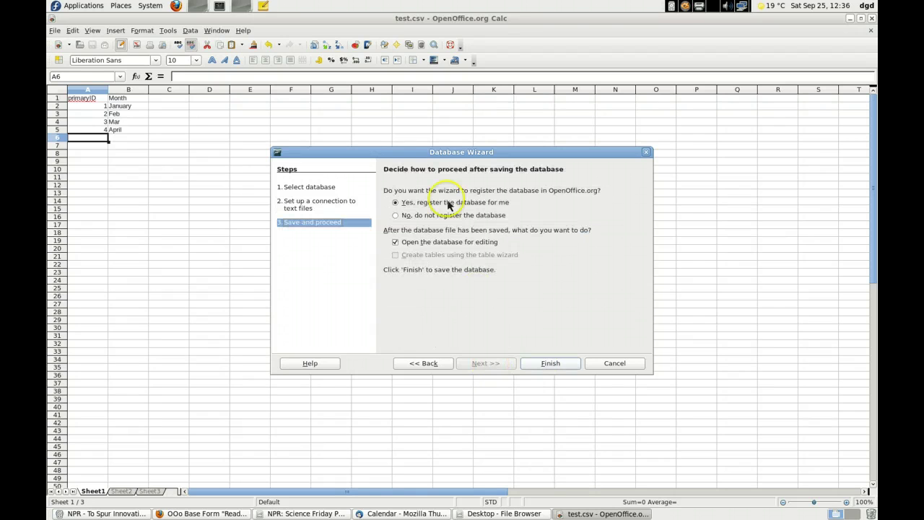
Keep the database registered and opened for editing, and save it as New Database in the Documents folder
{"action": "left_click", "coordinate": [553, 364]}
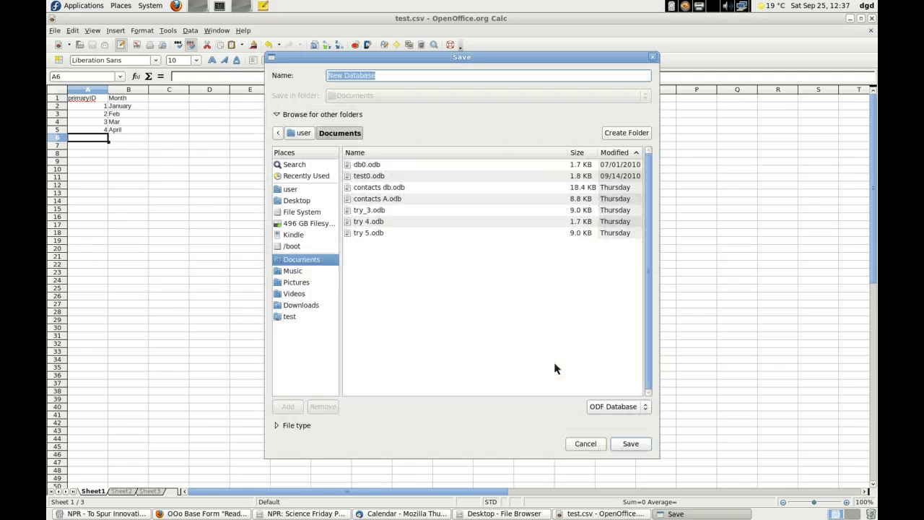
{"action": "left_click", "coordinate": [636, 445]}
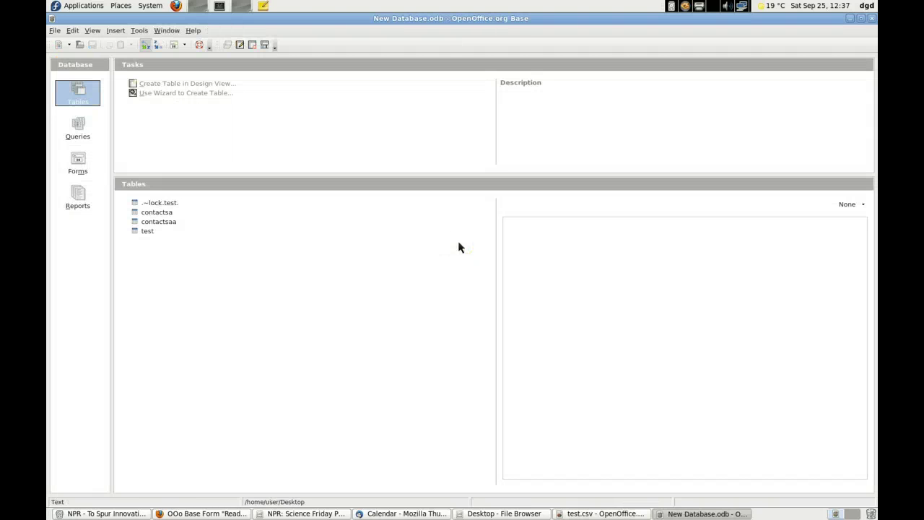
{"action": "left_click", "coordinate": [148, 233]}
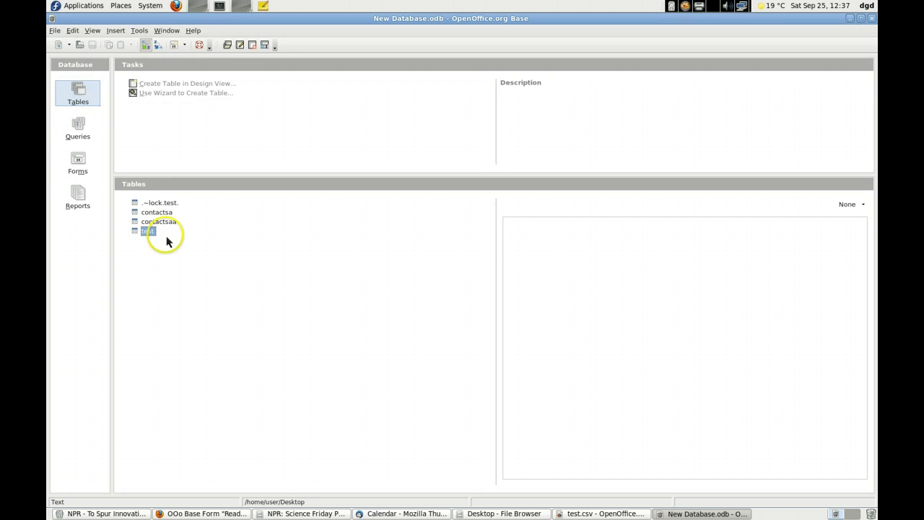
{"action": "left_click", "coordinate": [80, 164]}
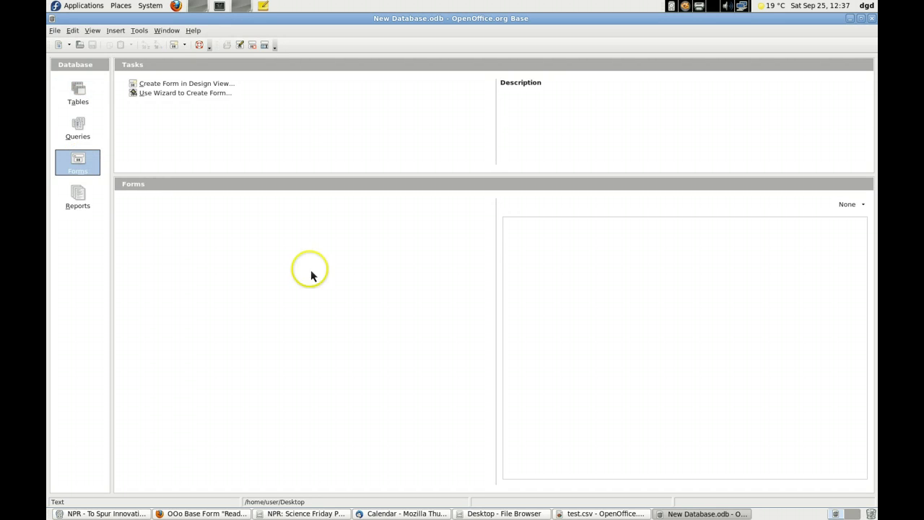
{"action": "left_click", "coordinate": [185, 94]}
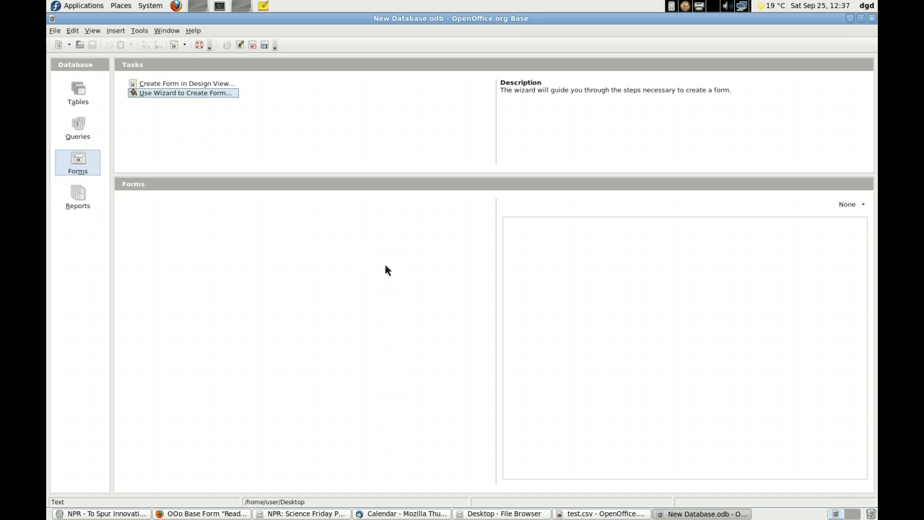
{"action": "double_click", "coordinate": [186, 94]}
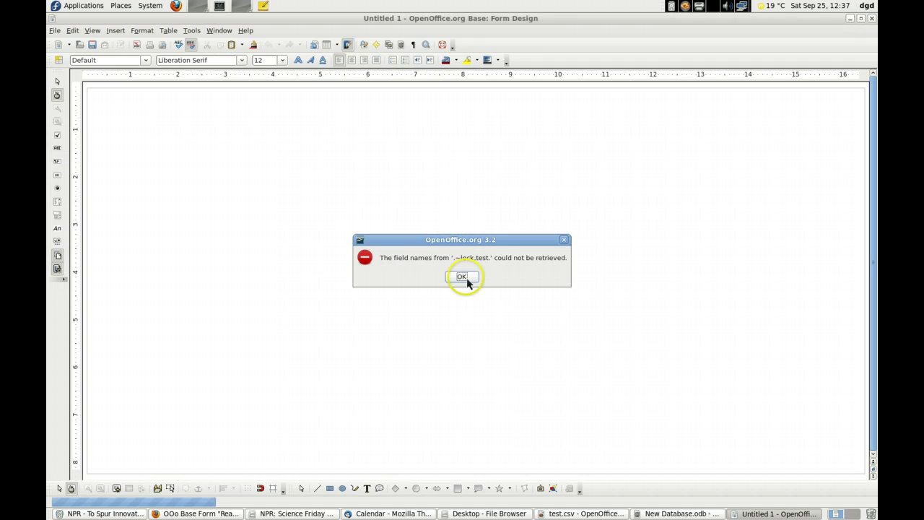
{"action": "left_click", "coordinate": [461, 278]}
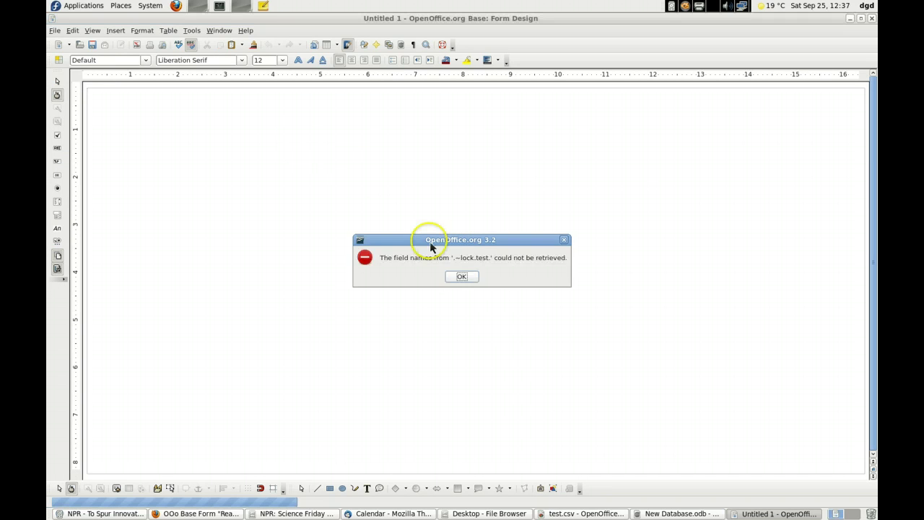
{"action": "left_click", "coordinate": [461, 277]}
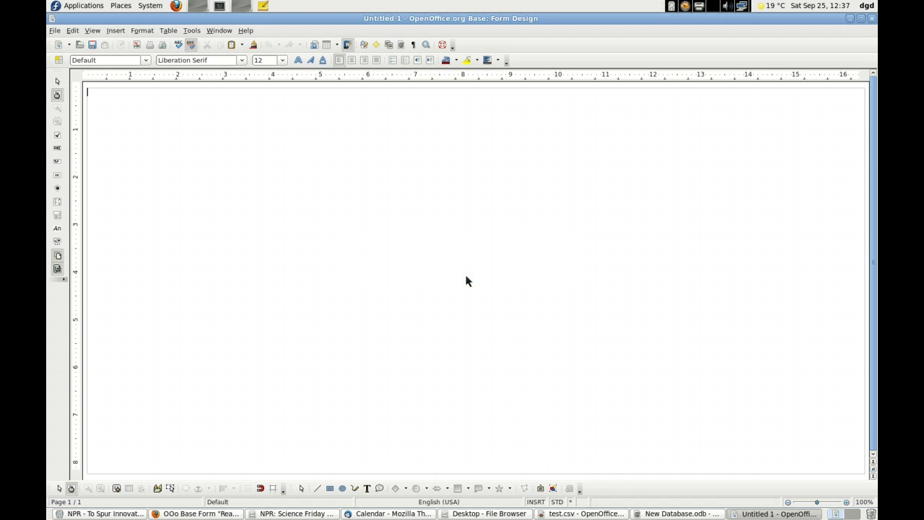
{"action": "left_click", "coordinate": [603, 514]}
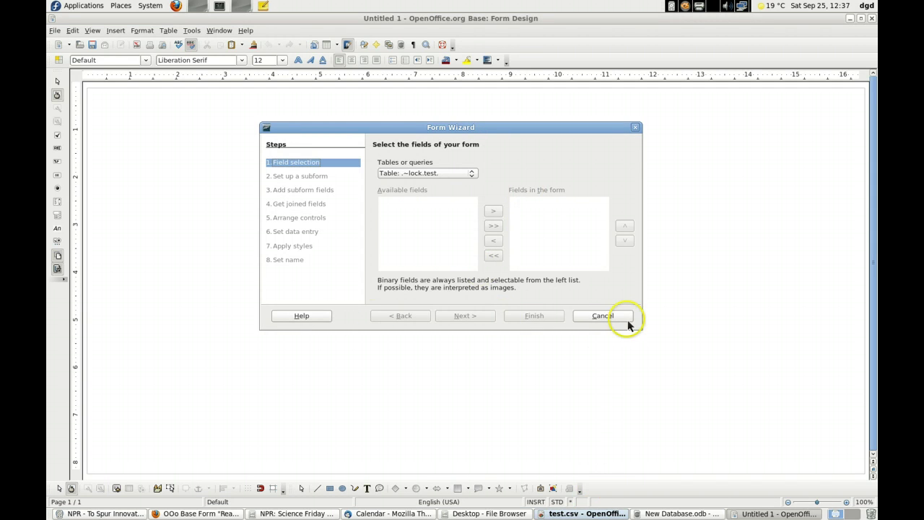
{"action": "left_click", "coordinate": [656, 514]}
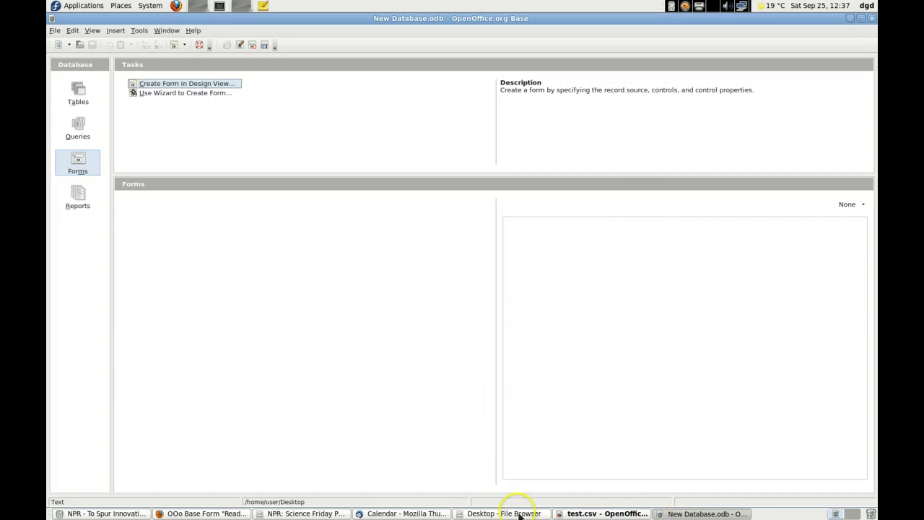
{"action": "left_click", "coordinate": [236, 444]}
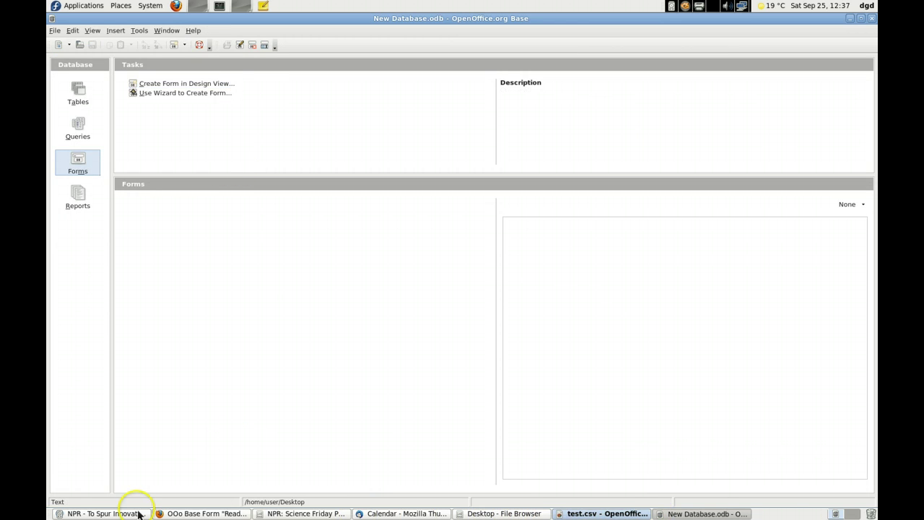
Close the test.csv spreadsheet and return to the New Database window
{"action": "left_click", "coordinate": [586, 513]}
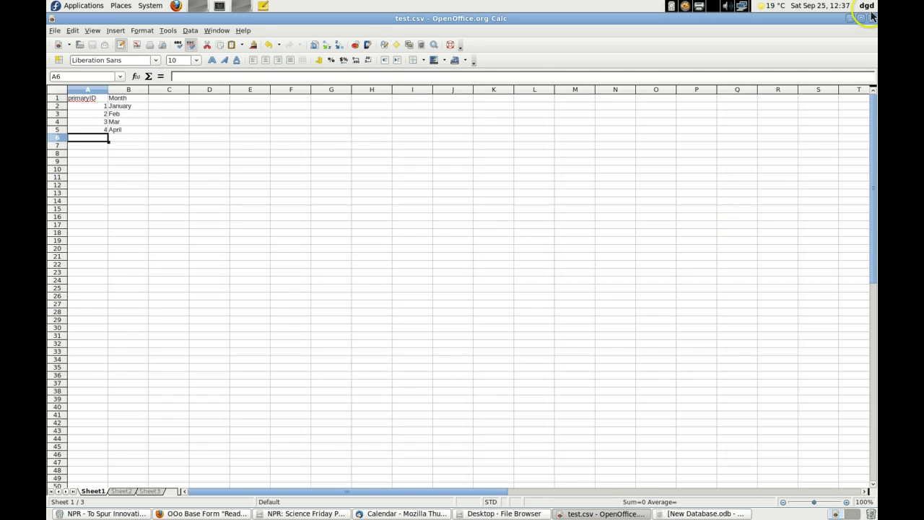
{"action": "key", "text": "ctrl+w"}
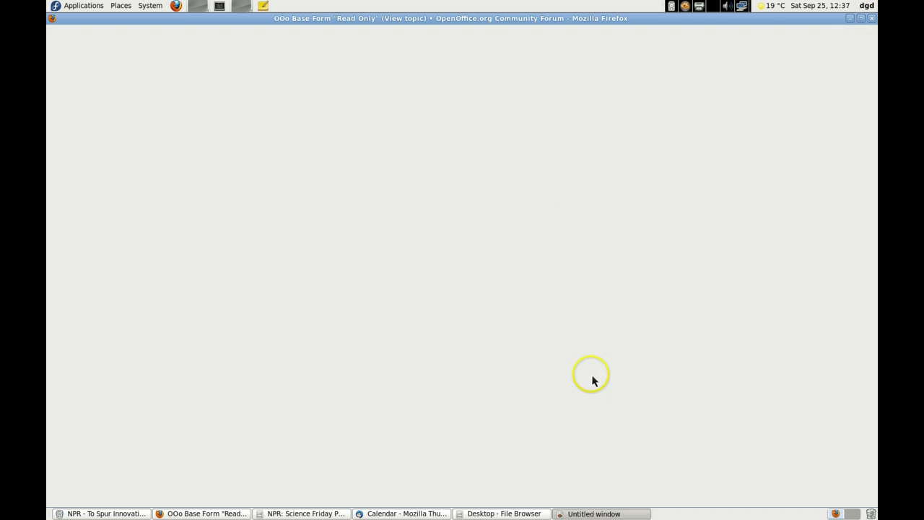
{"action": "left_click", "coordinate": [596, 513]}
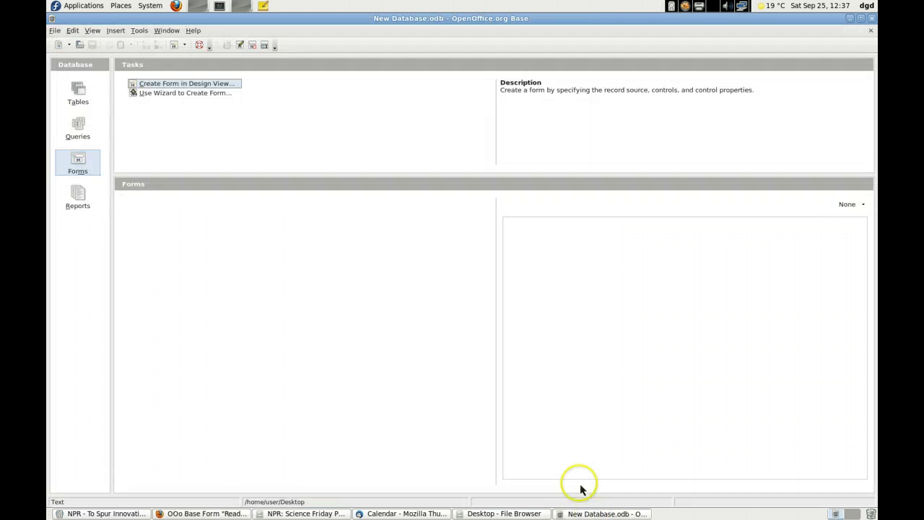
Open the test table to check its primaryID and Month records, and close the data view
{"action": "left_click", "coordinate": [182, 92]}
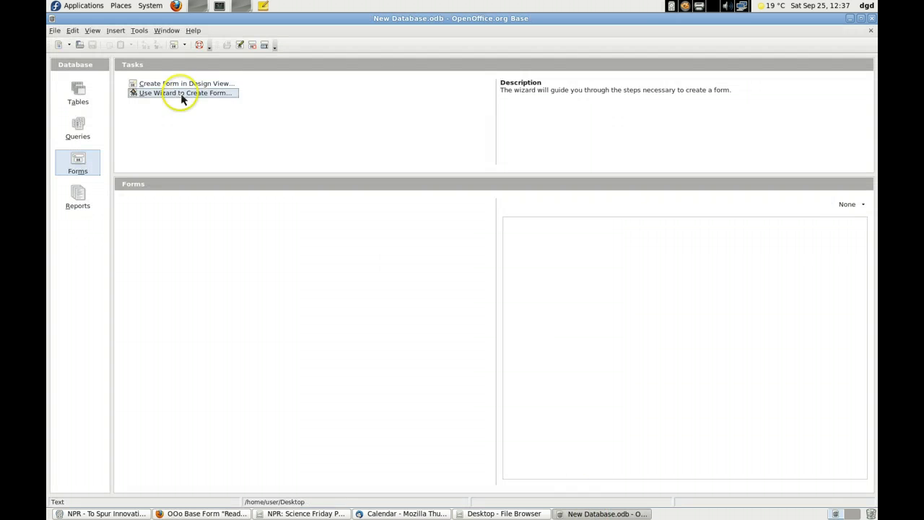
{"action": "left_click", "coordinate": [79, 101]}
{"action": "left_click", "coordinate": [148, 231]}
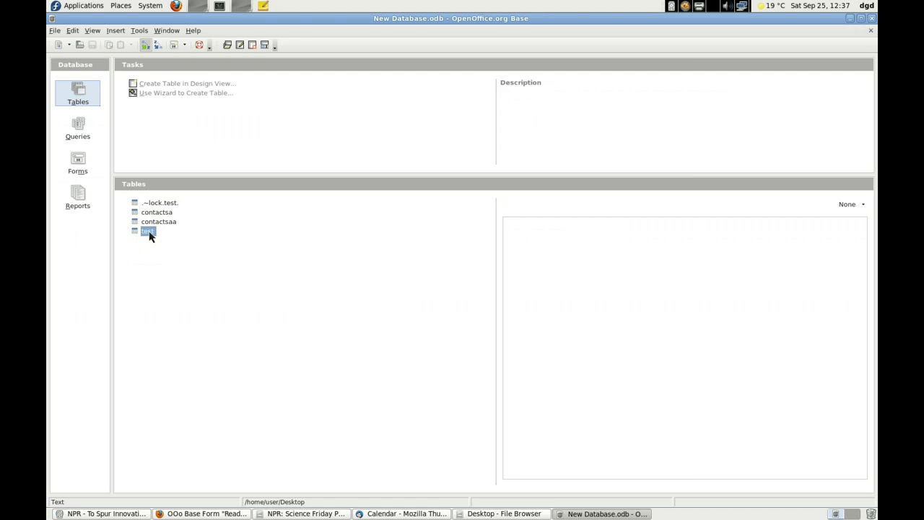
{"action": "double_click", "coordinate": [155, 235]}
{"action": "right_click", "coordinate": [155, 234]}
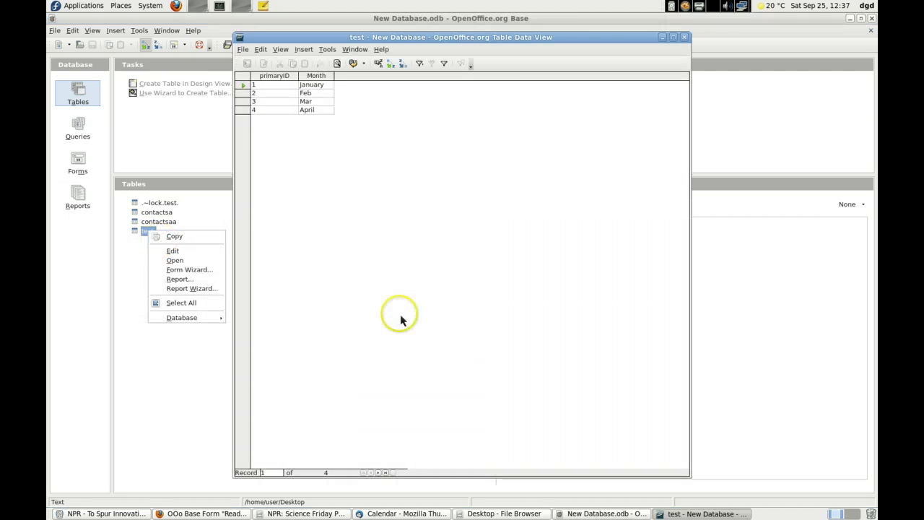
{"action": "key", "text": "Escape"}
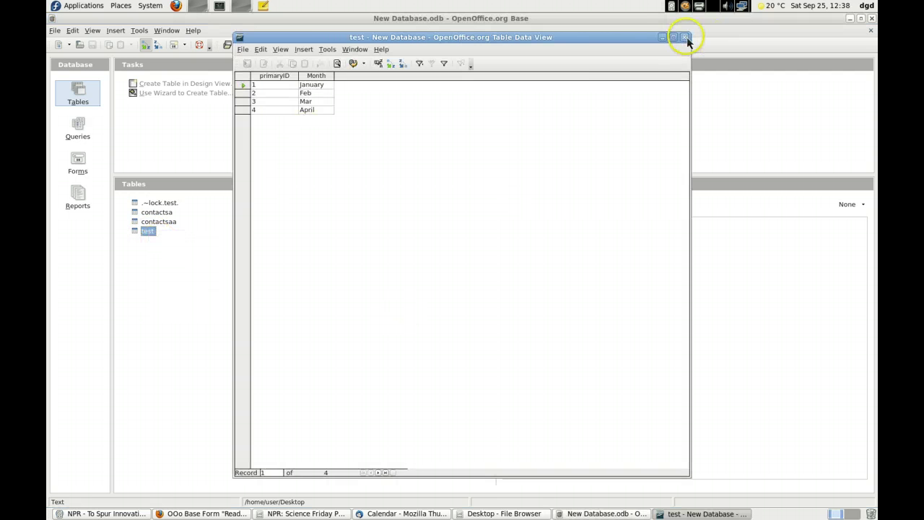
{"action": "left_click", "coordinate": [685, 38]}
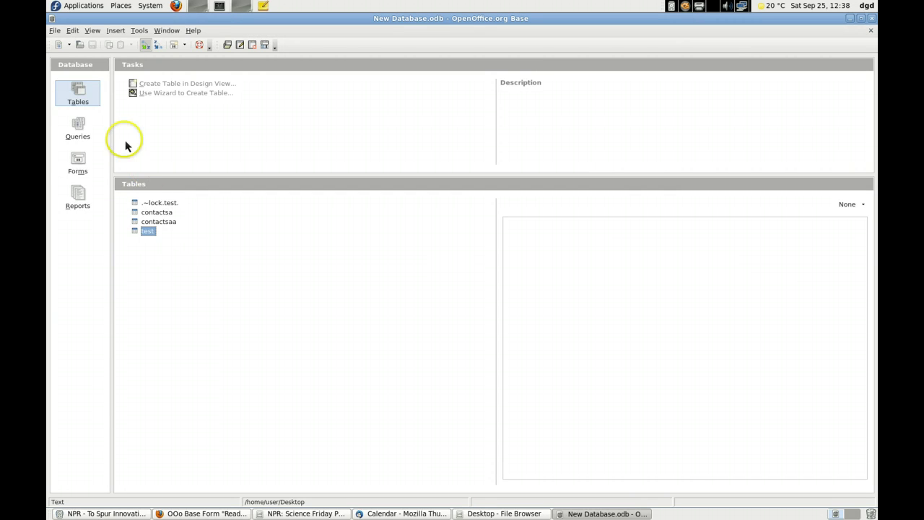
Start creating a form with the wizard, based on the test table, and add all its available fields, primaryID and Month
{"action": "left_click", "coordinate": [78, 165]}
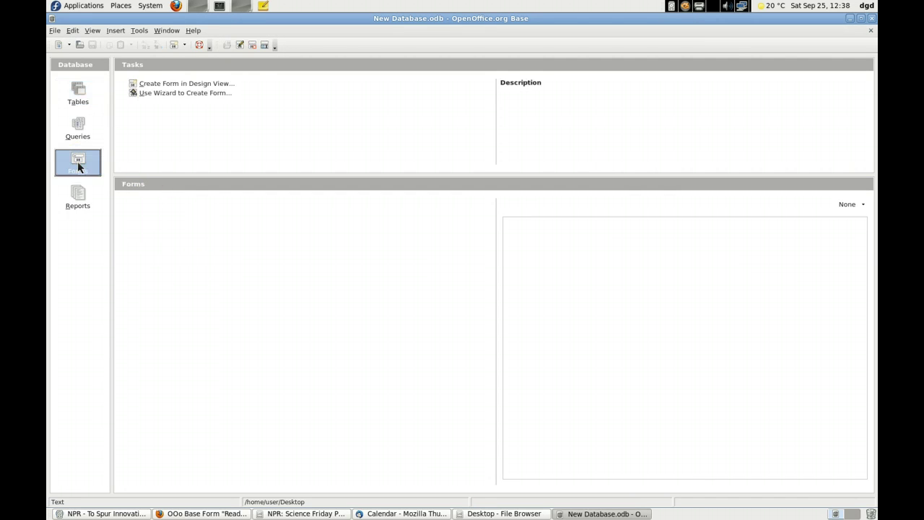
{"action": "left_click", "coordinate": [160, 96]}
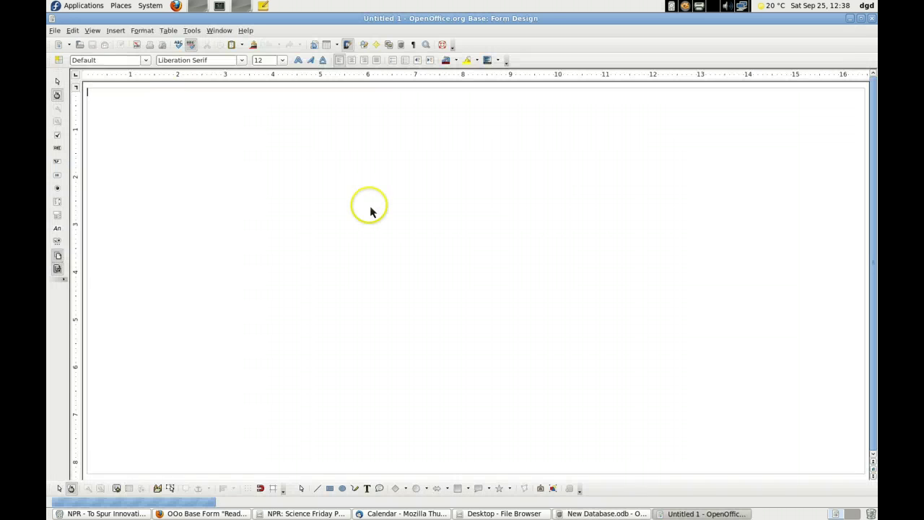
{"action": "left_click", "coordinate": [460, 275]}
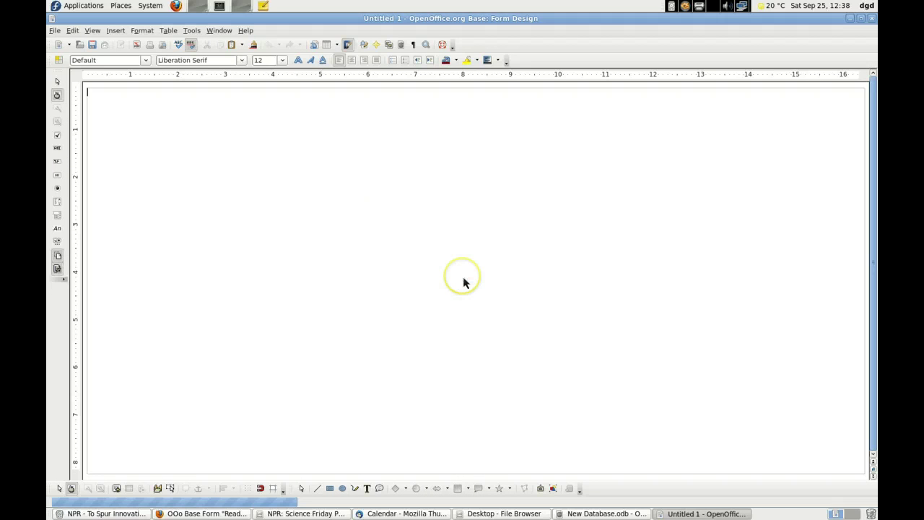
{"action": "left_click", "coordinate": [463, 278]}
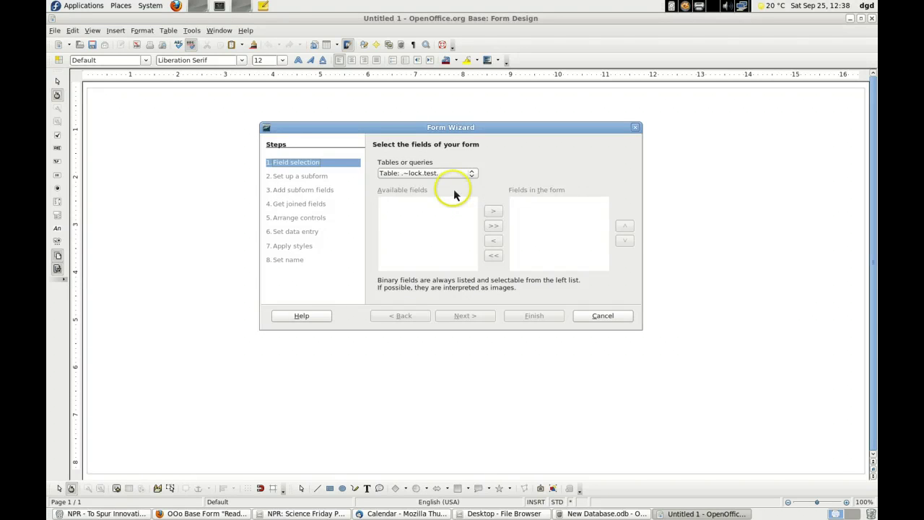
{"action": "left_click", "coordinate": [471, 173]}
{"action": "left_click", "coordinate": [438, 207]}
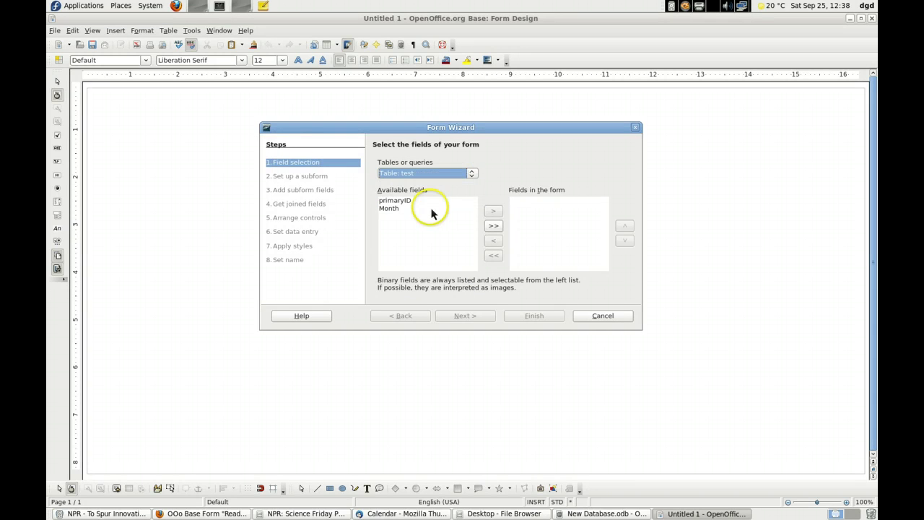
{"action": "left_click", "coordinate": [493, 226]}
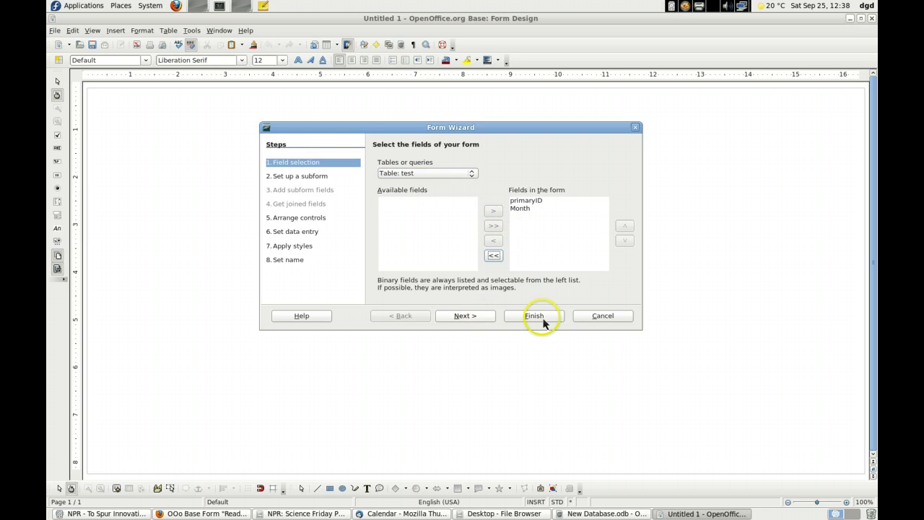
Skip the subform and arrange the main form's controls in blocks with the labels above the fields
{"action": "left_click", "coordinate": [481, 318]}
{"action": "left_click", "coordinate": [484, 321]}
{"action": "left_click", "coordinate": [545, 221]}
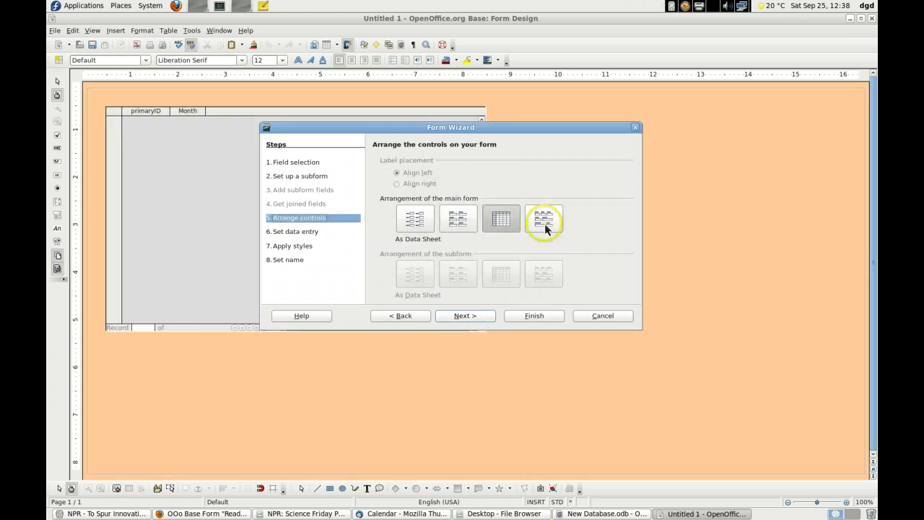
{"action": "left_click", "coordinate": [473, 317]}
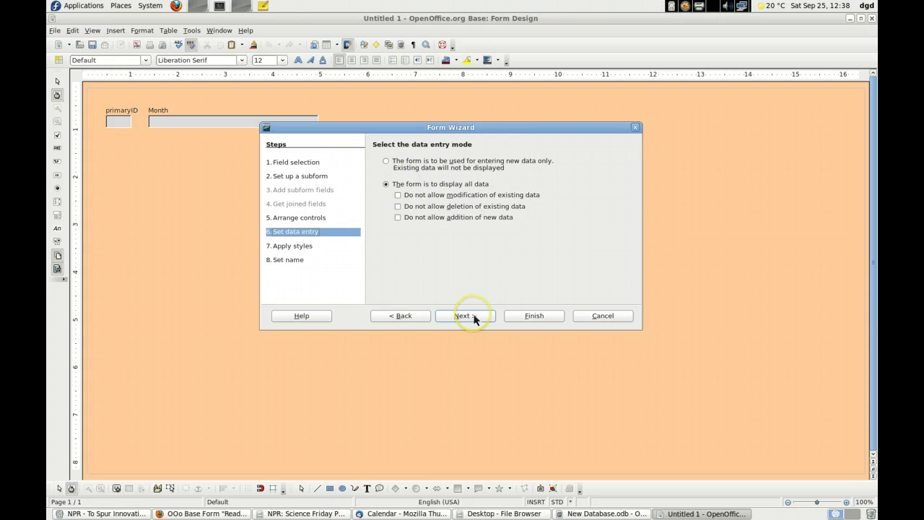
Let the form display all data, keep the default style and the name test, and create it for working with the form
{"action": "left_click", "coordinate": [505, 187]}
{"action": "left_click", "coordinate": [482, 316]}
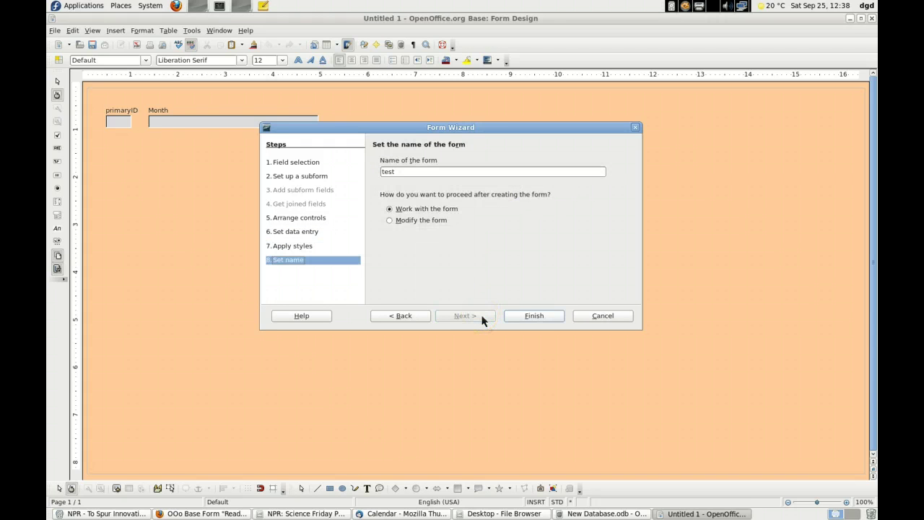
{"action": "left_click", "coordinate": [532, 319]}
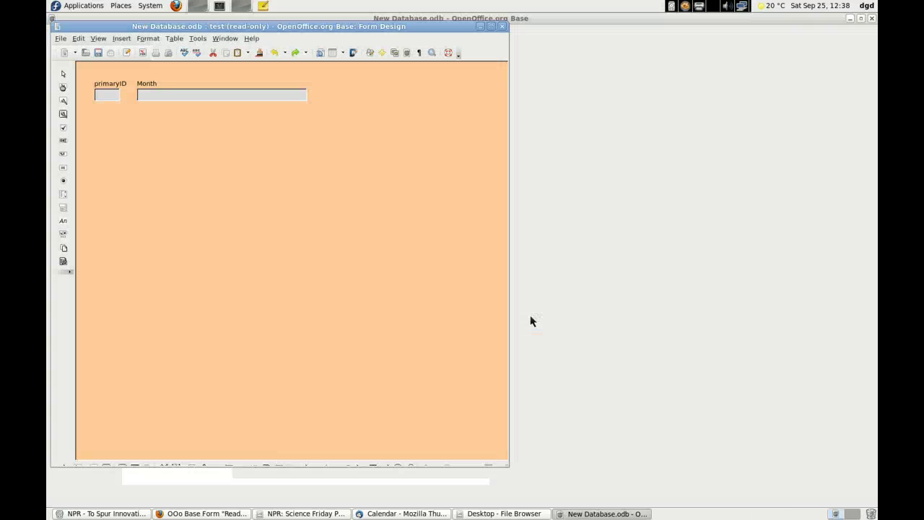
{"action": "left_click", "coordinate": [530, 315]}
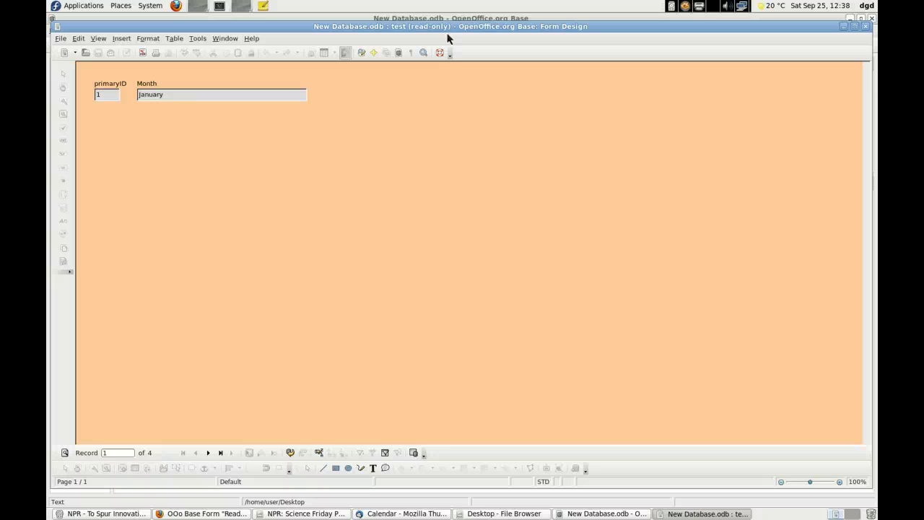
Switch to Firefox to view the forum topic OOo Base Form "Read Only", and go to the Create Screencast page
{"action": "left_click", "coordinate": [438, 63]}
{"action": "left_click", "coordinate": [207, 513]}
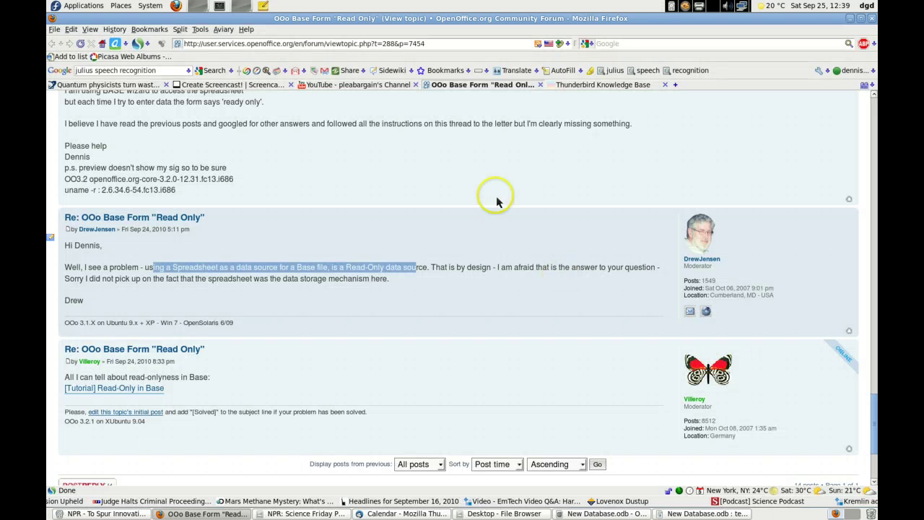
{"action": "left_click", "coordinate": [230, 84]}
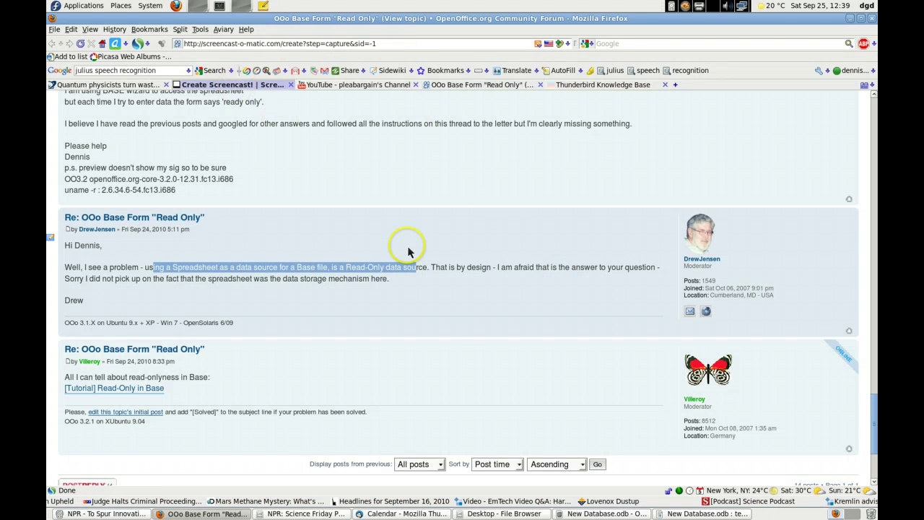